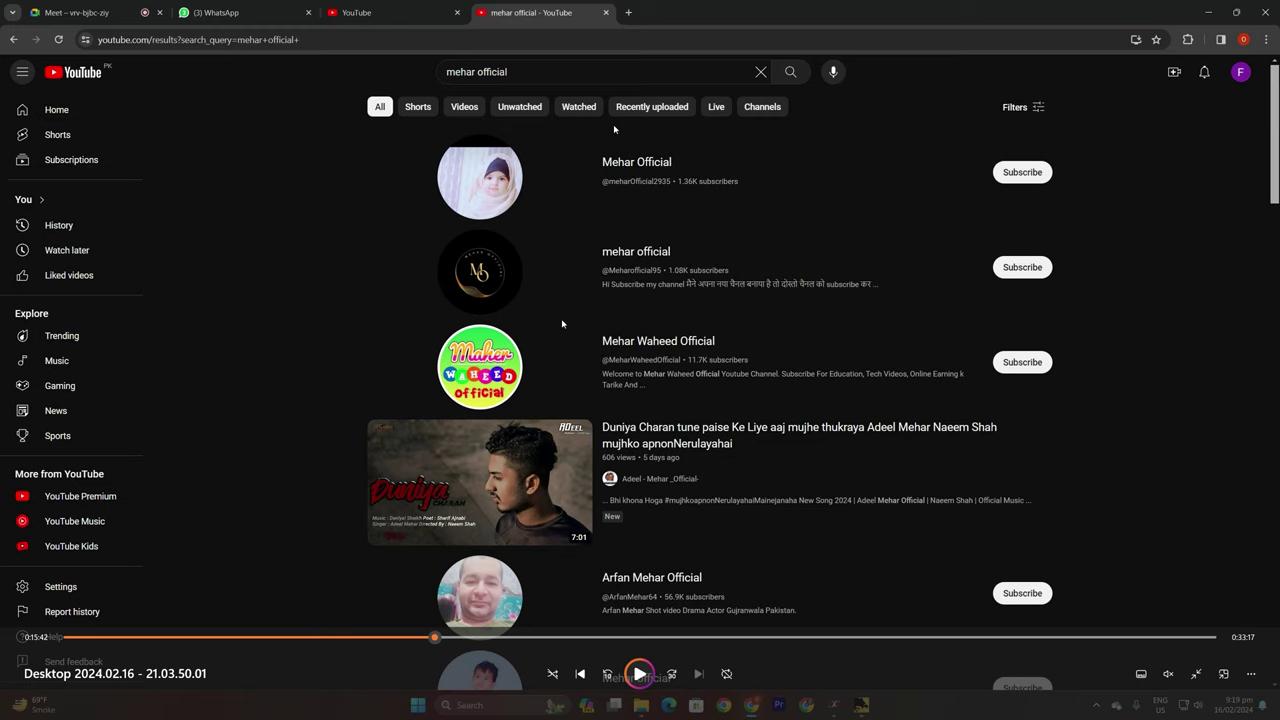
click(639, 673)
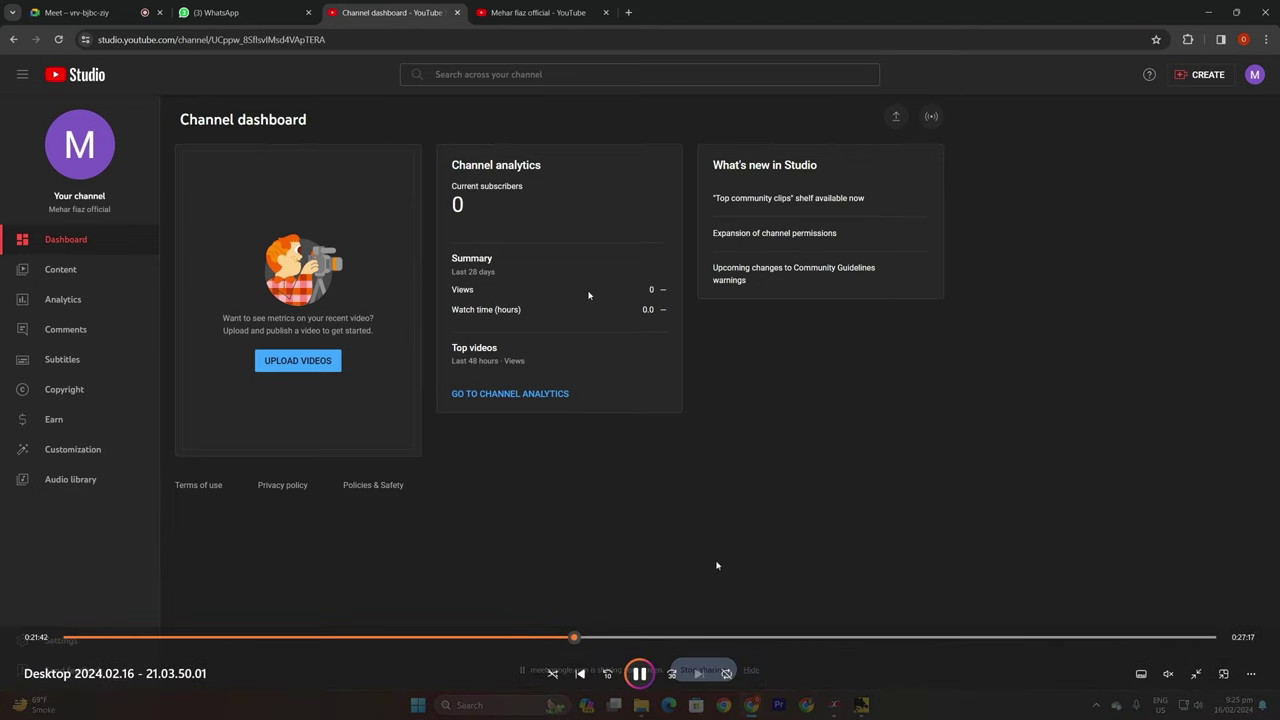
key(space)
drag(581, 636, 800, 637)
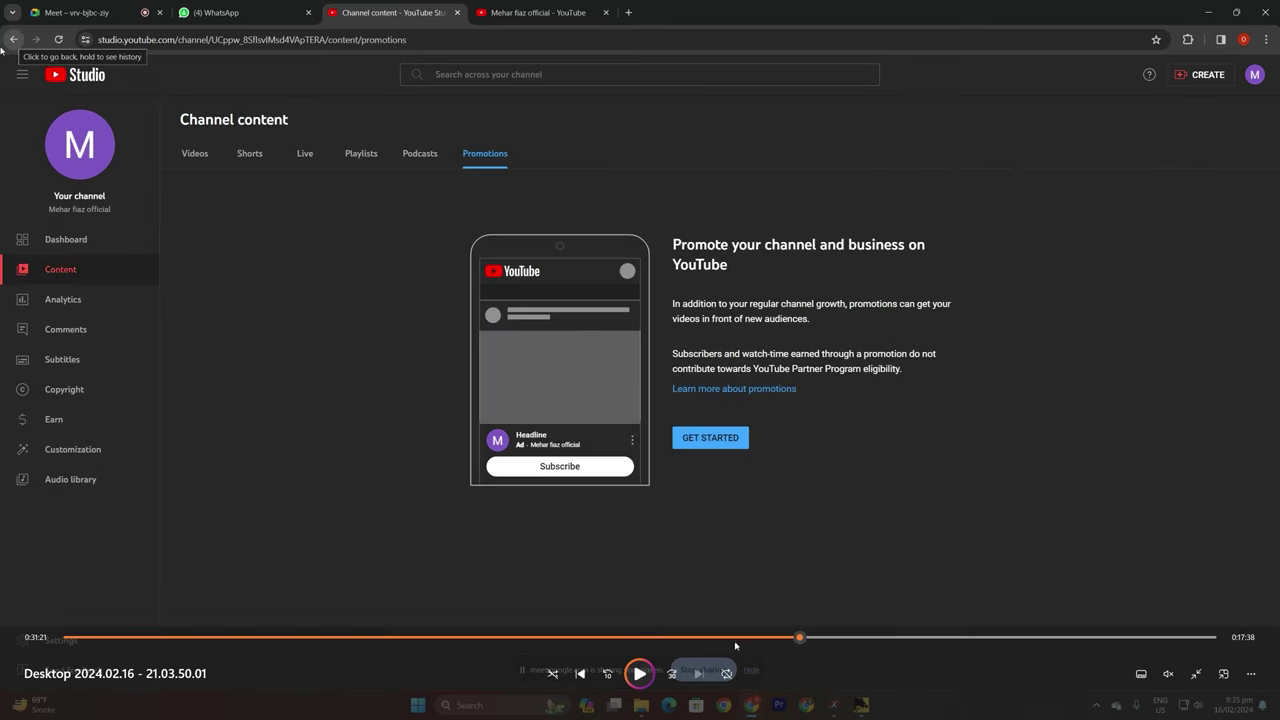
click(645, 674)
click(650, 675)
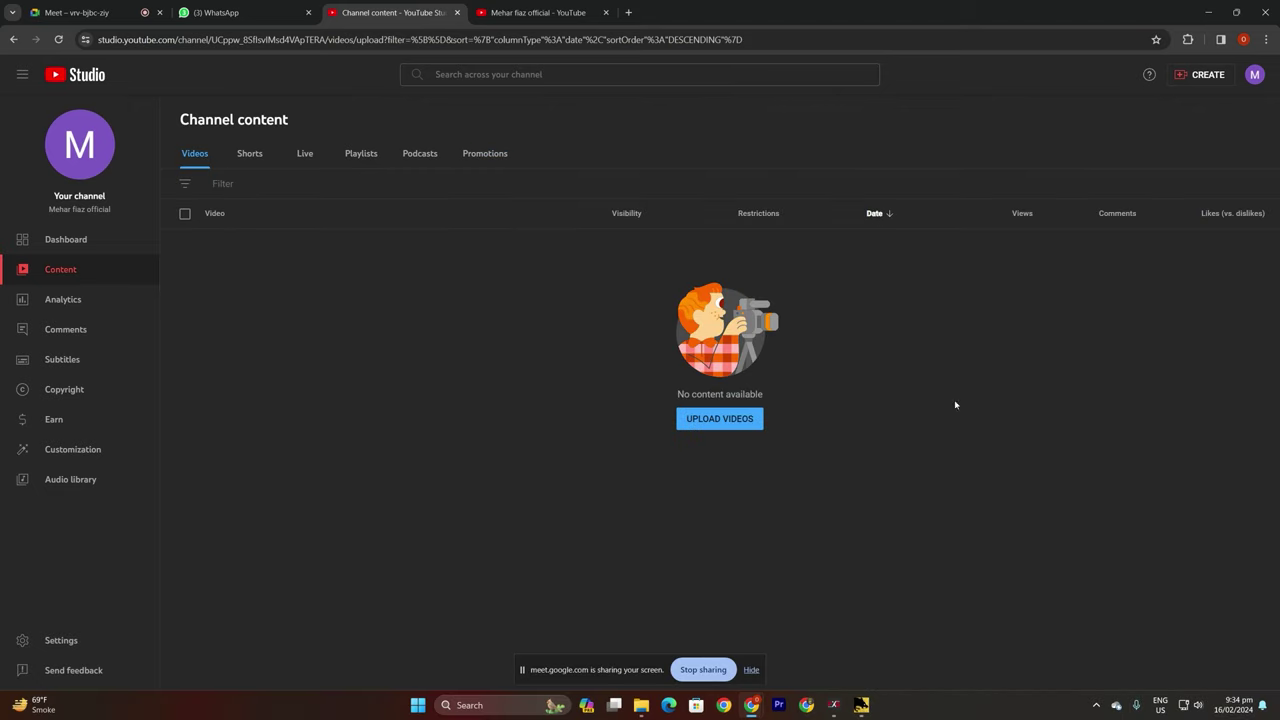
Look through the channel content categories: Shorts, Live, Videos, Playlists, Podcasts and Promotions.
click(249, 153)
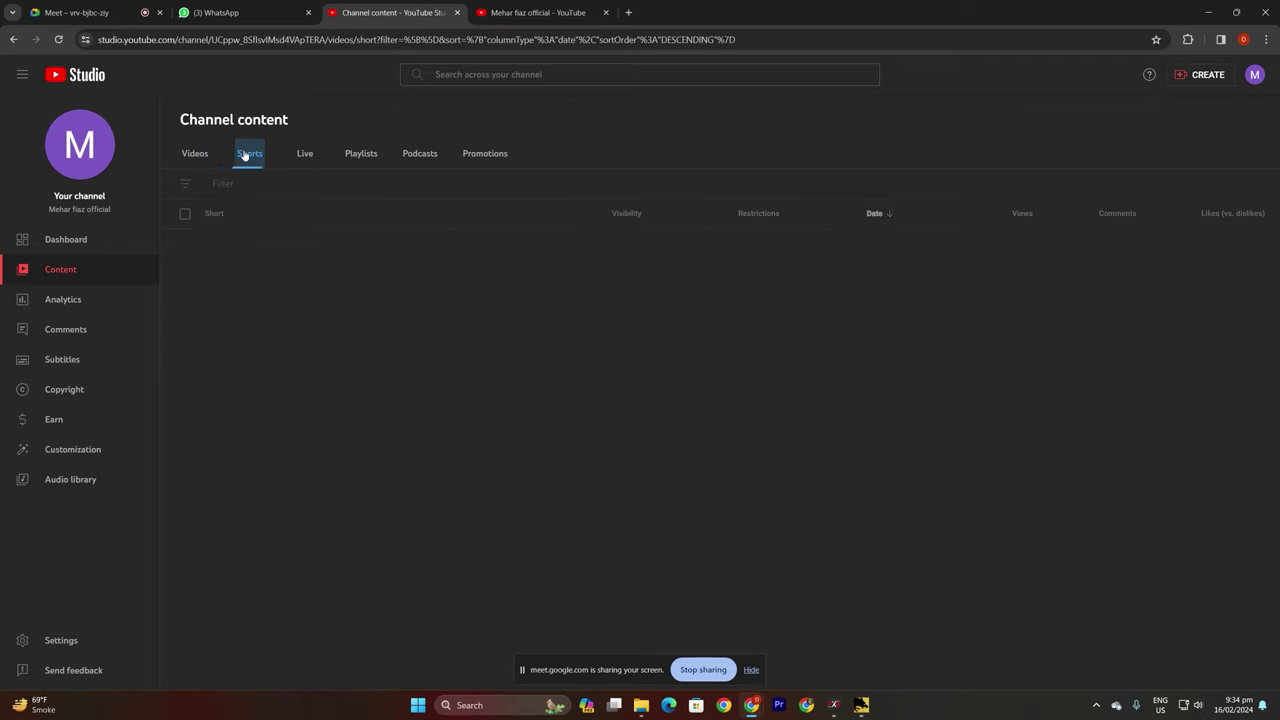
click(302, 155)
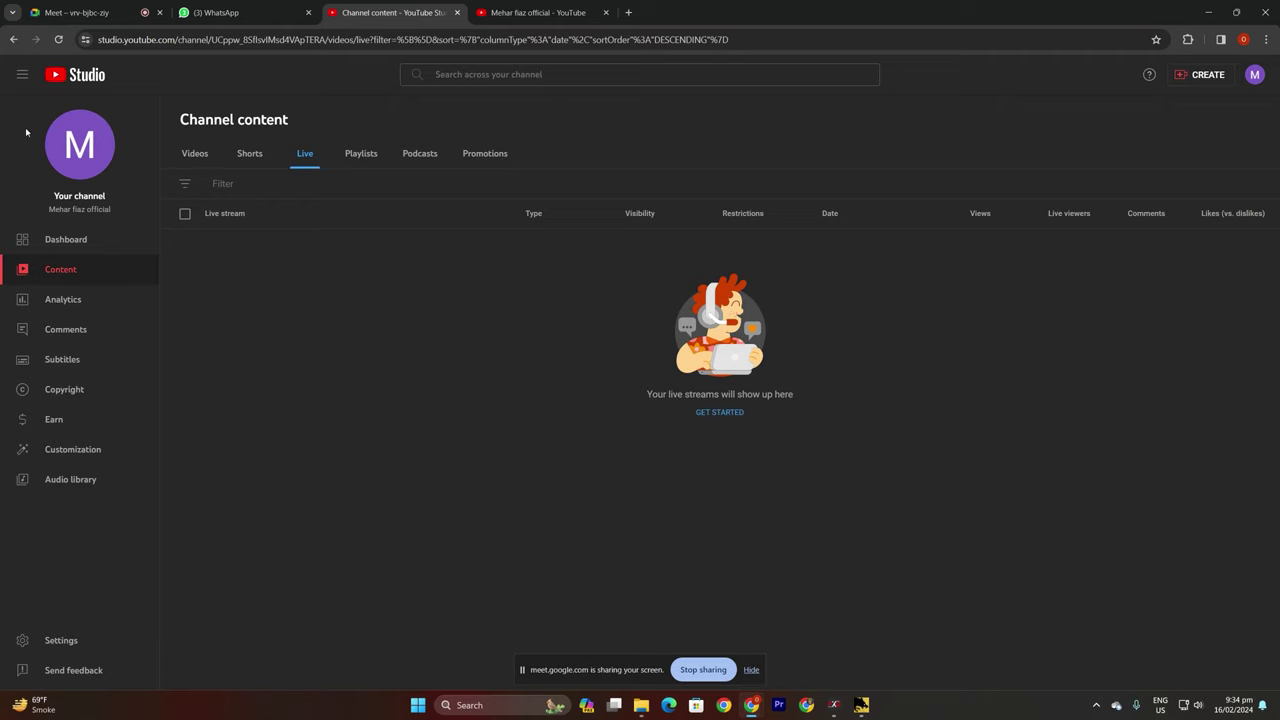
click(200, 155)
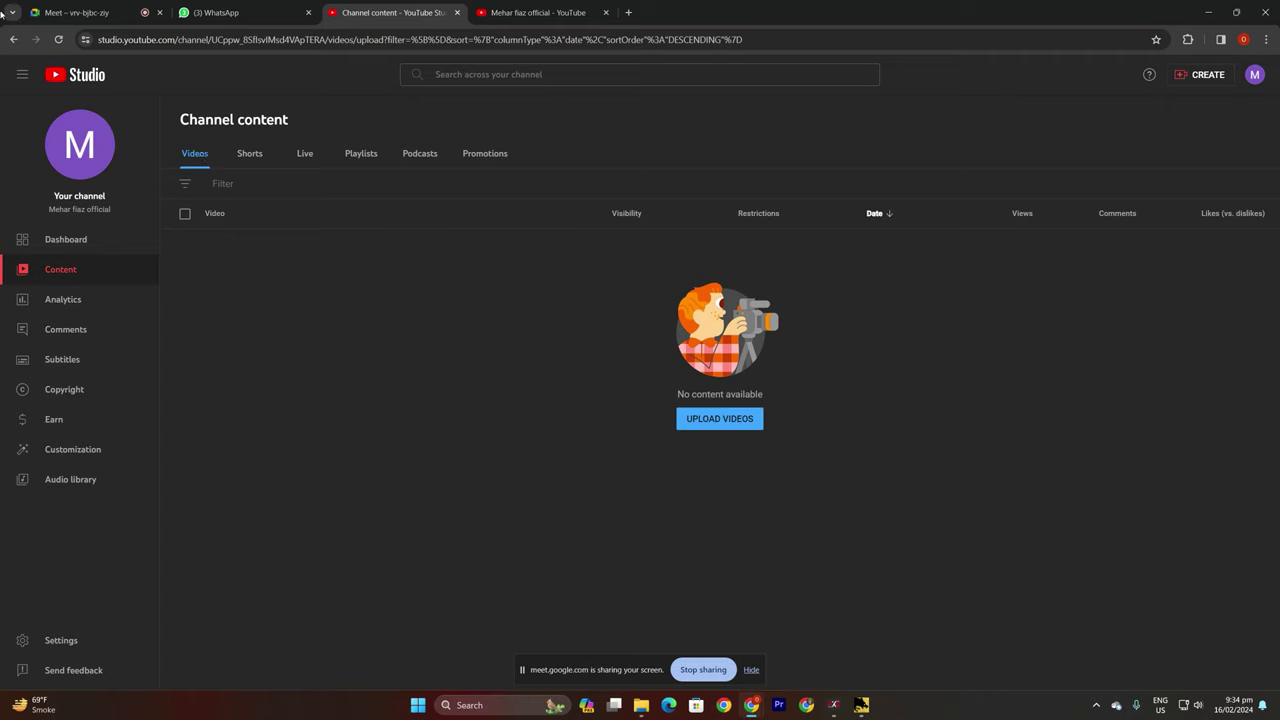
click(301, 160)
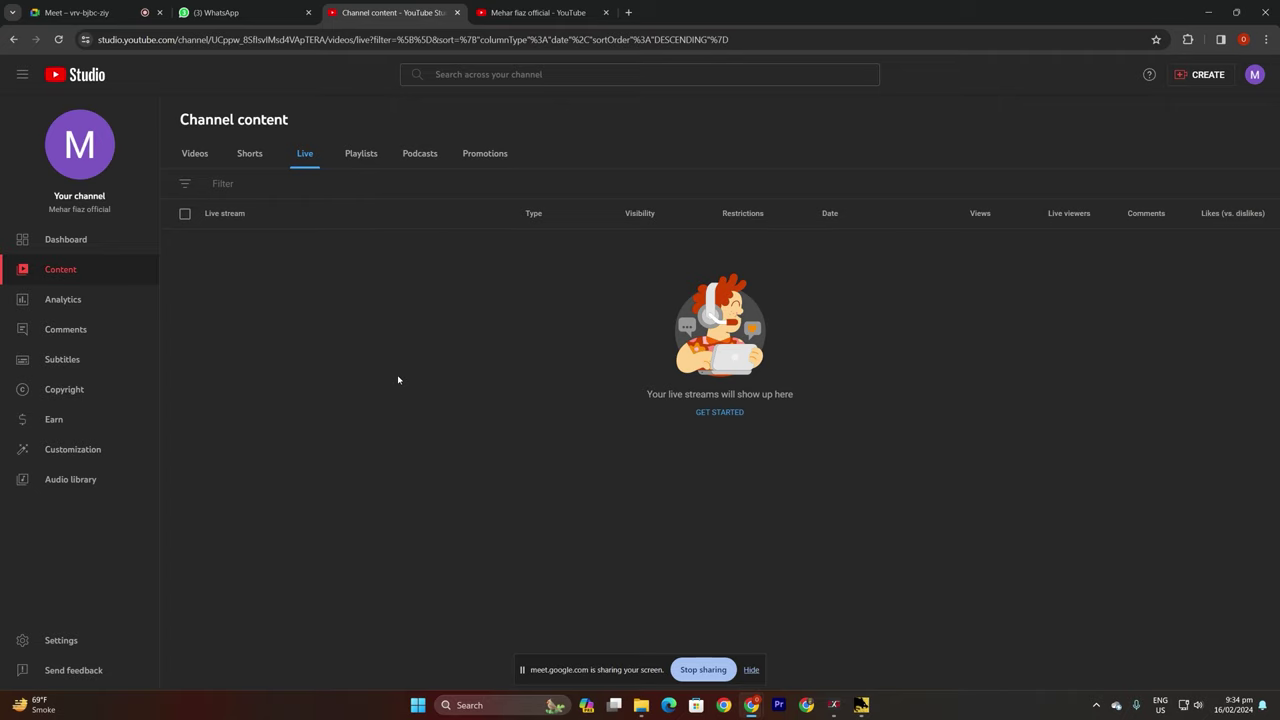
click(366, 157)
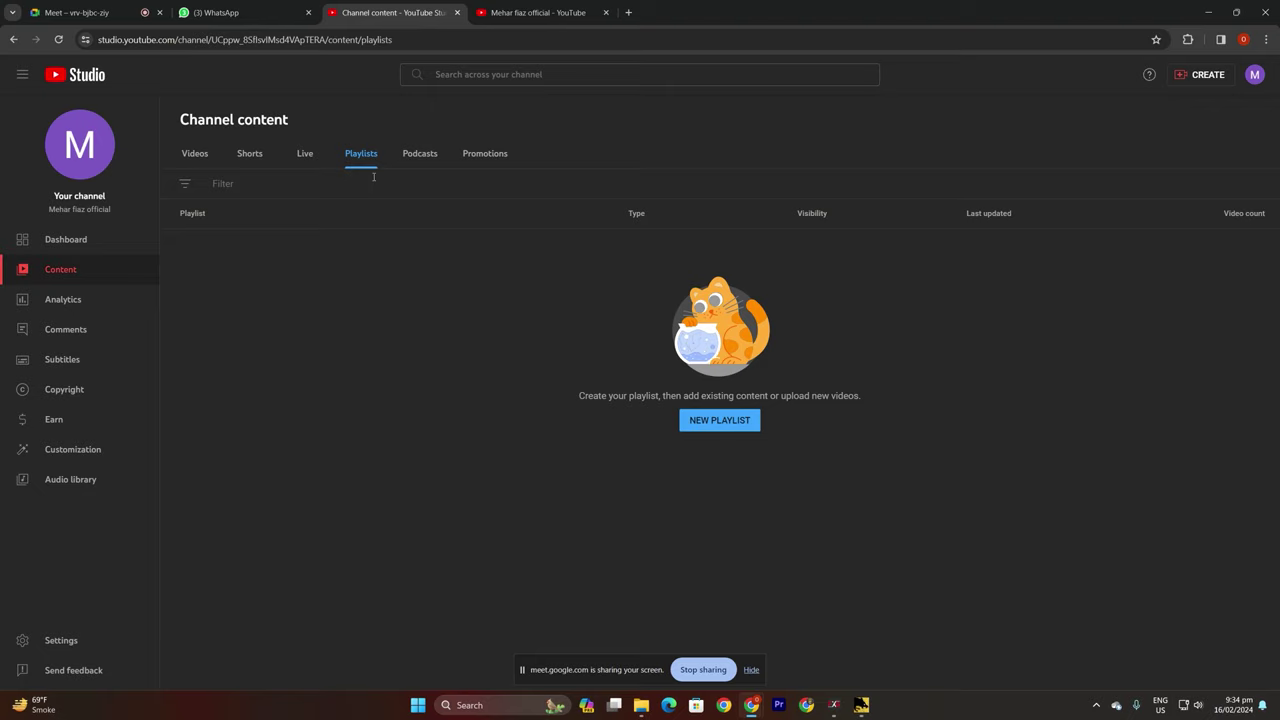
click(423, 158)
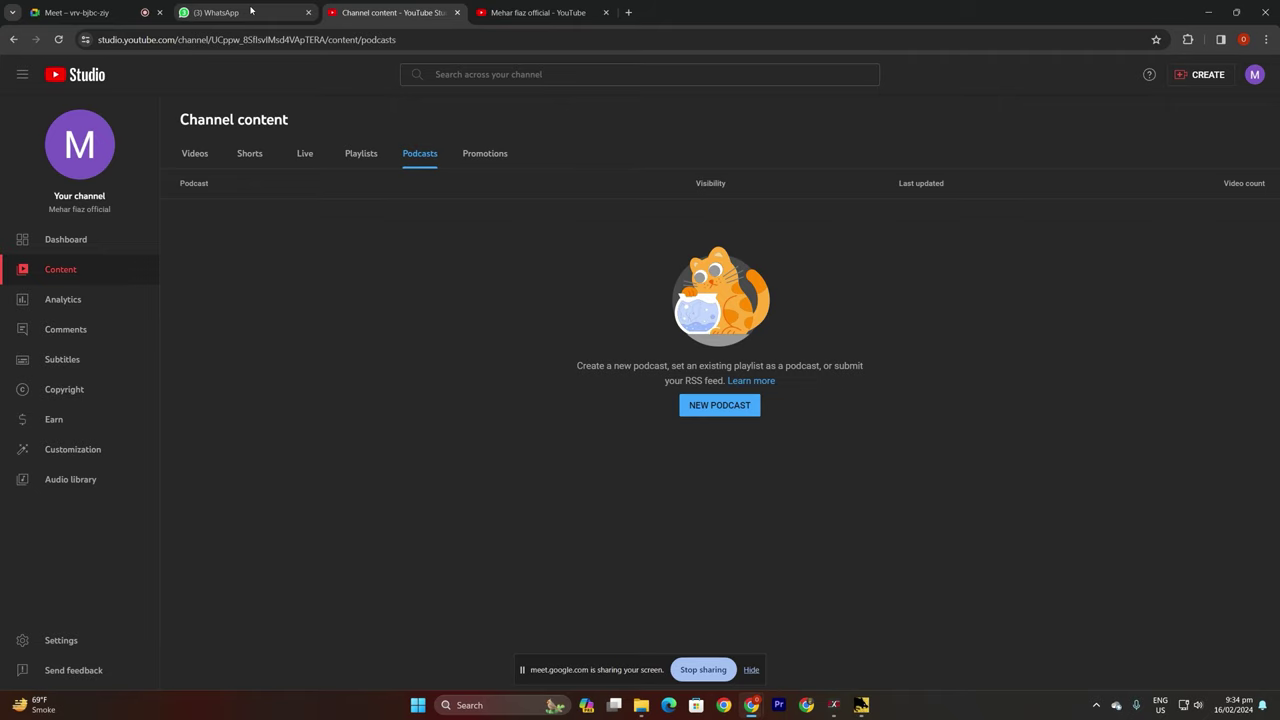
click(484, 158)
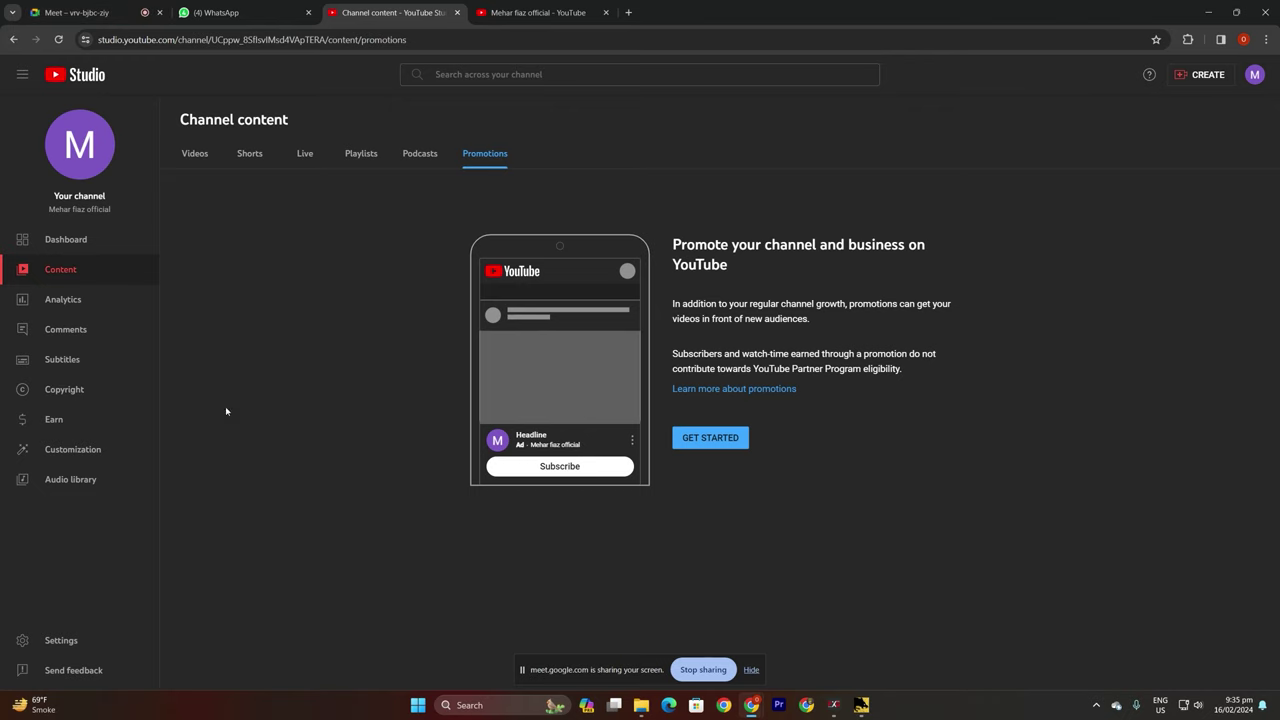
Look over the channel's analytics overview and its comments page.
click(68, 298)
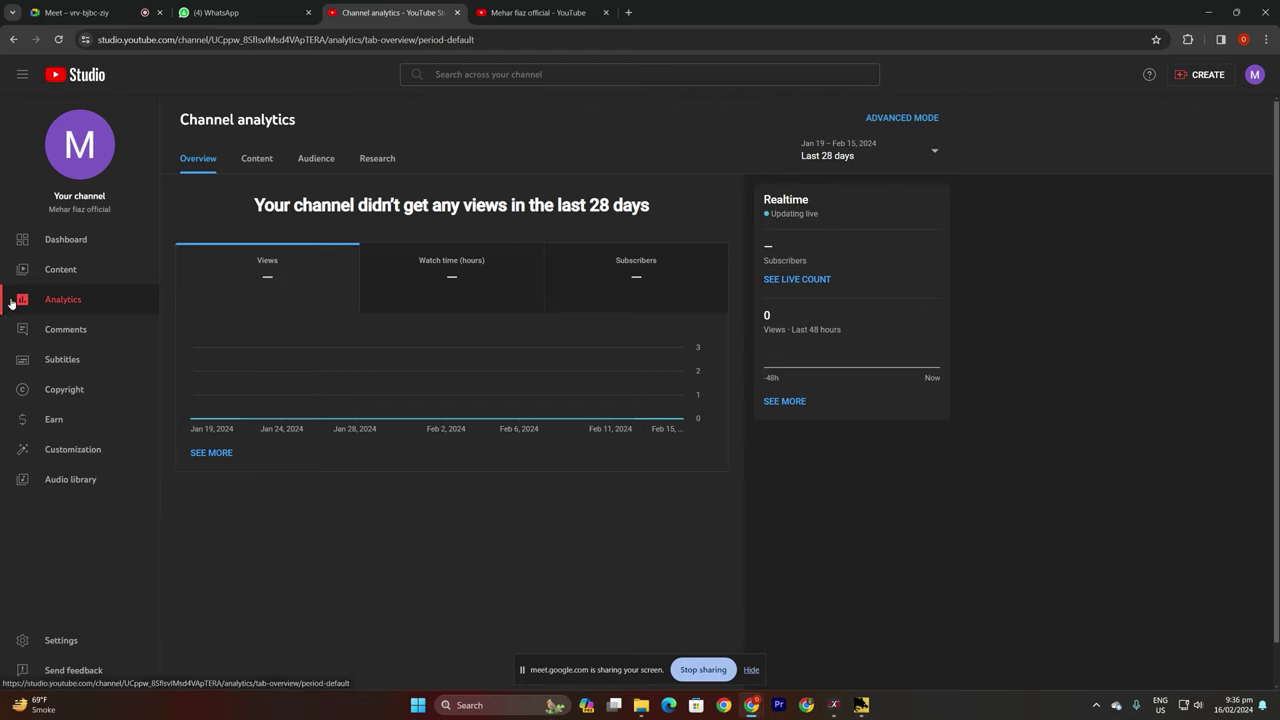
click(63, 339)
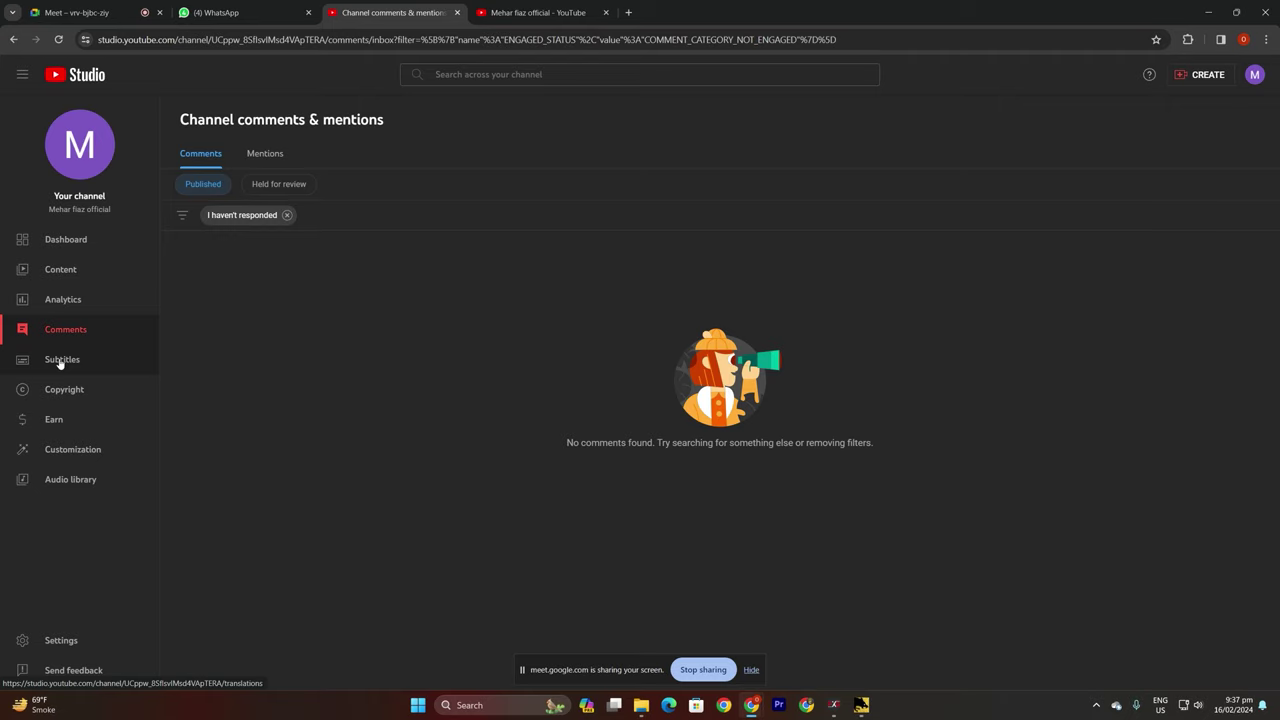
Examine the Partner Program requirements on the Earn page, covering subscribers, public watch hours and public Shorts views.
click(89, 416)
click(91, 452)
click(78, 422)
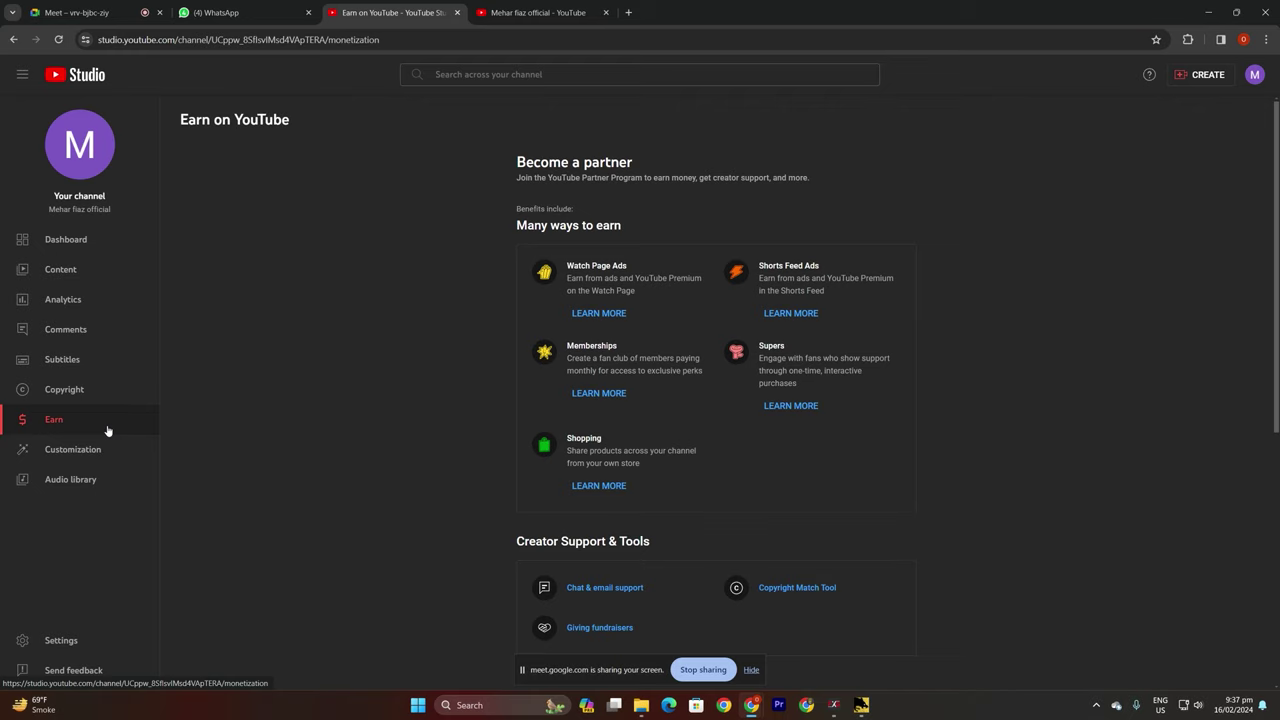
scroll(590, 400, down, 5)
drag(531, 306, 649, 306)
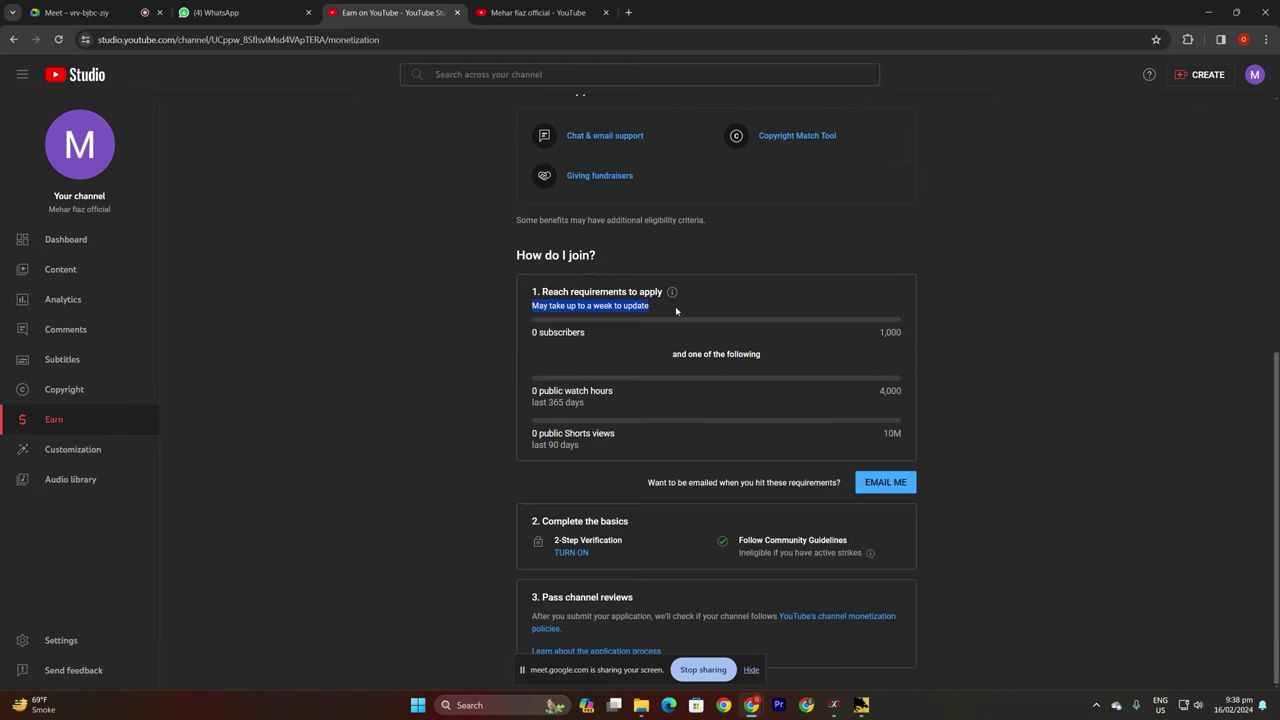
click(652, 396)
drag(617, 398, 531, 391)
click(655, 441)
triple_click(884, 334)
click(885, 333)
triple_click(885, 333)
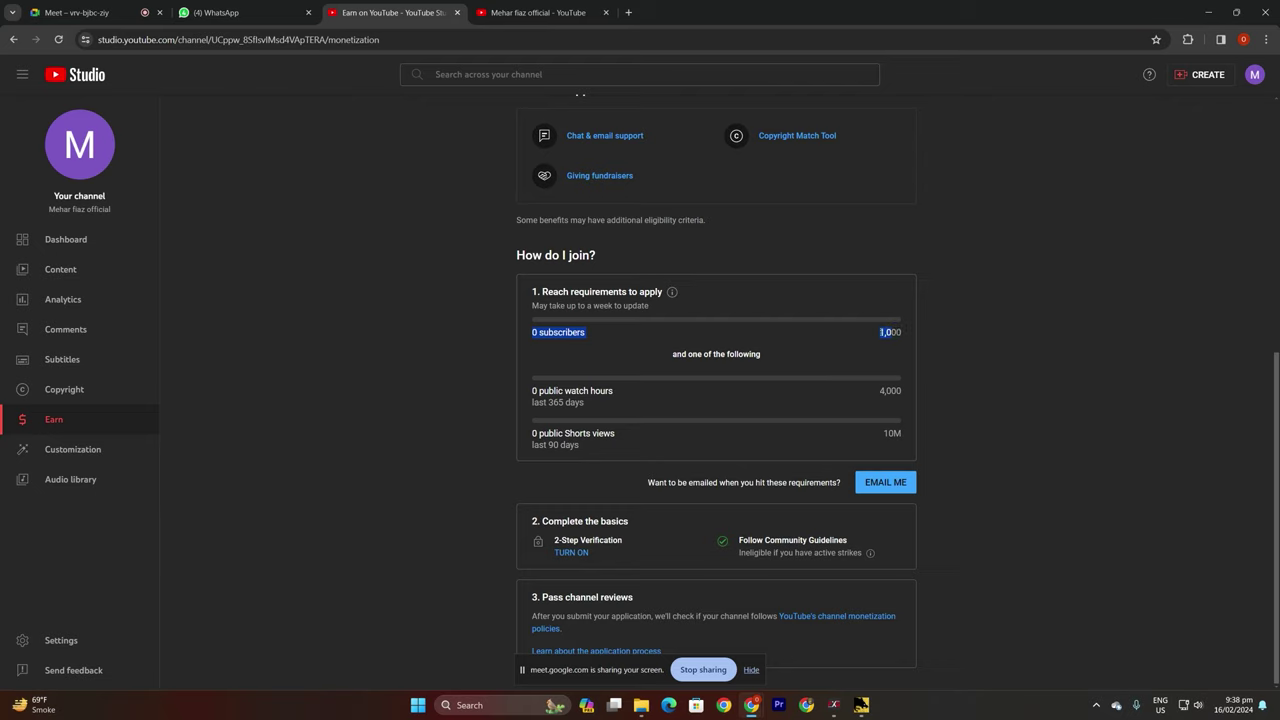
click(885, 333)
triple_click(885, 333)
double_click(891, 332)
click(882, 393)
triple_click(900, 390)
double_click(900, 390)
click(885, 432)
triple_click(890, 433)
double_click(892, 433)
click(751, 670)
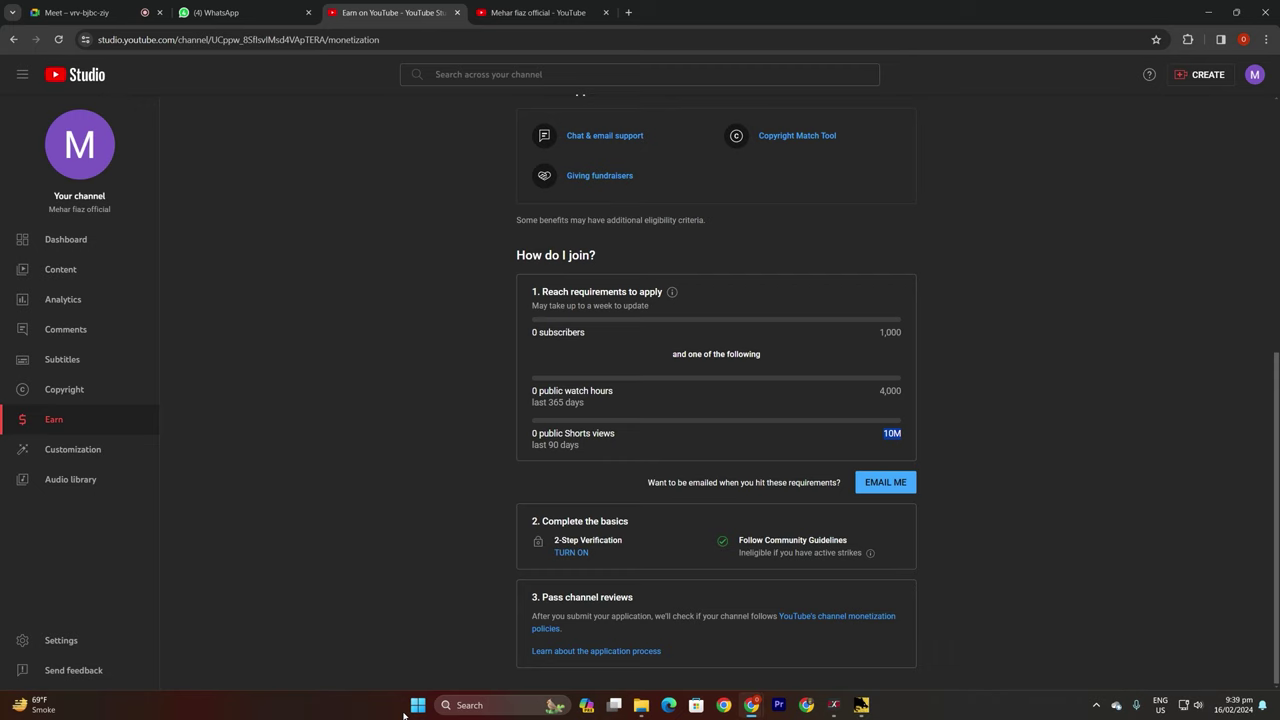
Examine the channel customization layout, including the video spotlight, For you recommendations and the section types offered for the homepage.
click(73, 449)
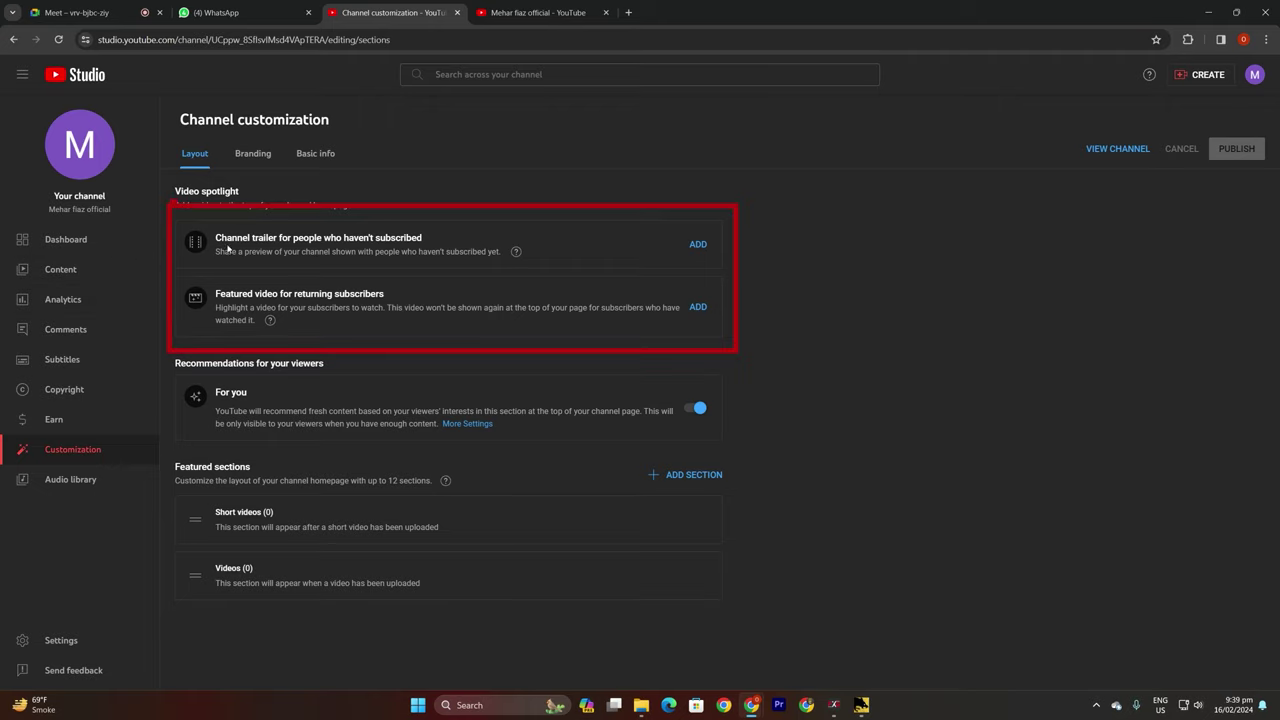
drag(422, 237, 223, 247)
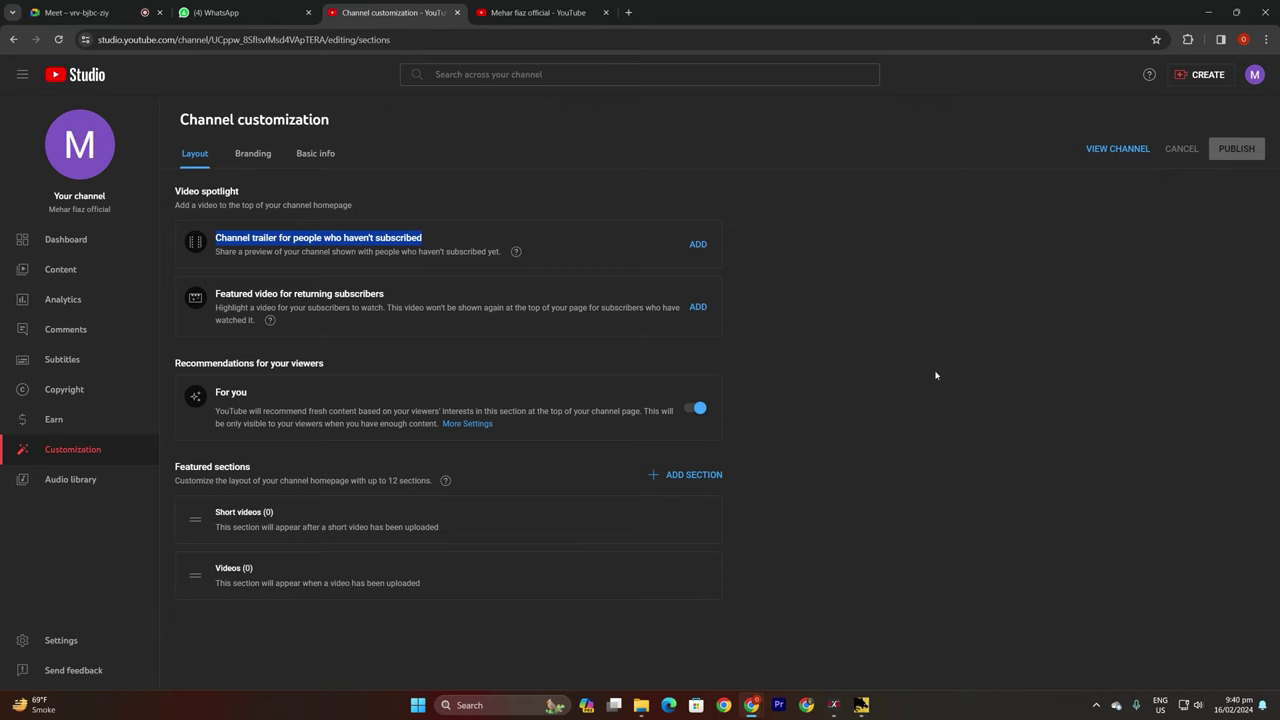
double_click(895, 336)
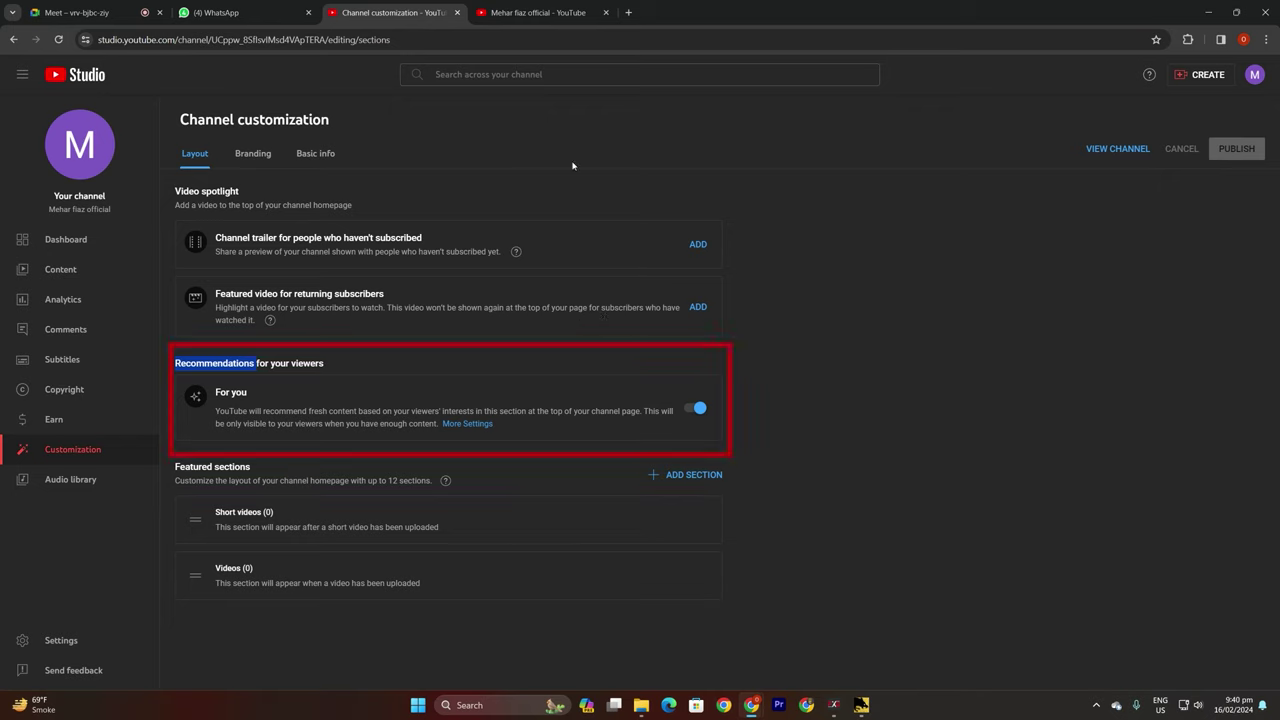
click(1184, 460)
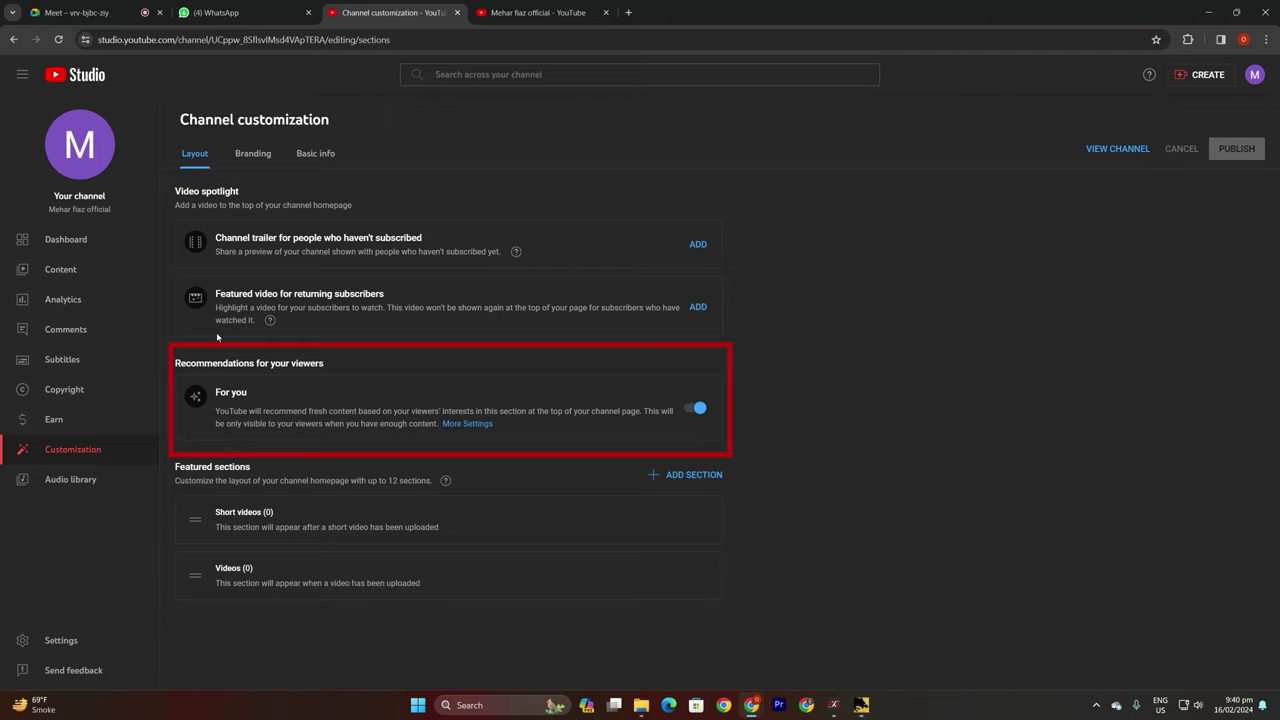
drag(251, 400, 205, 395)
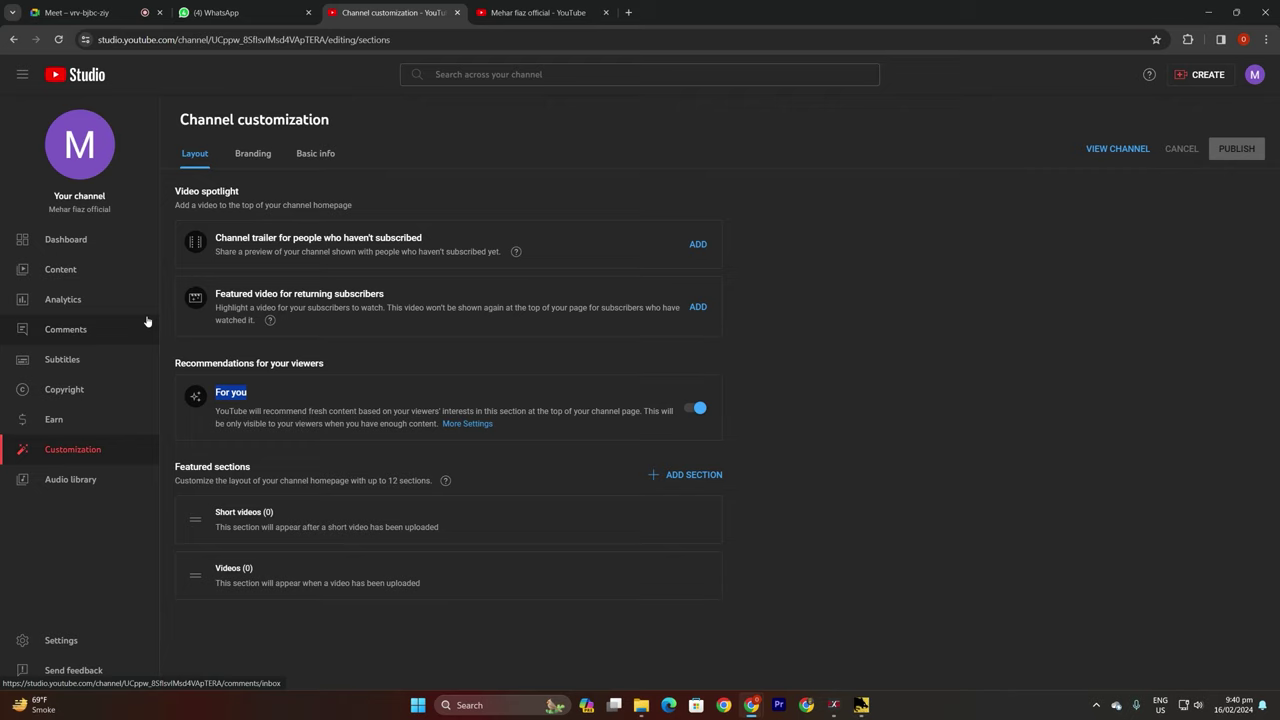
click(741, 364)
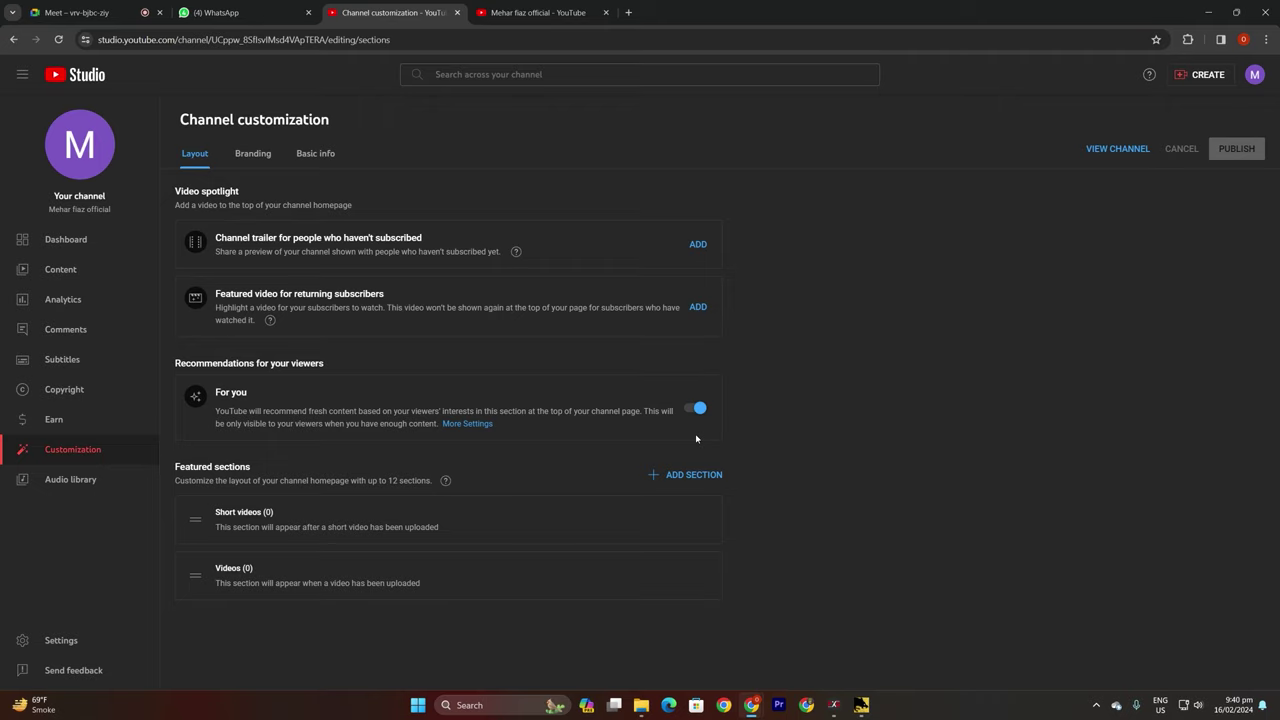
click(688, 474)
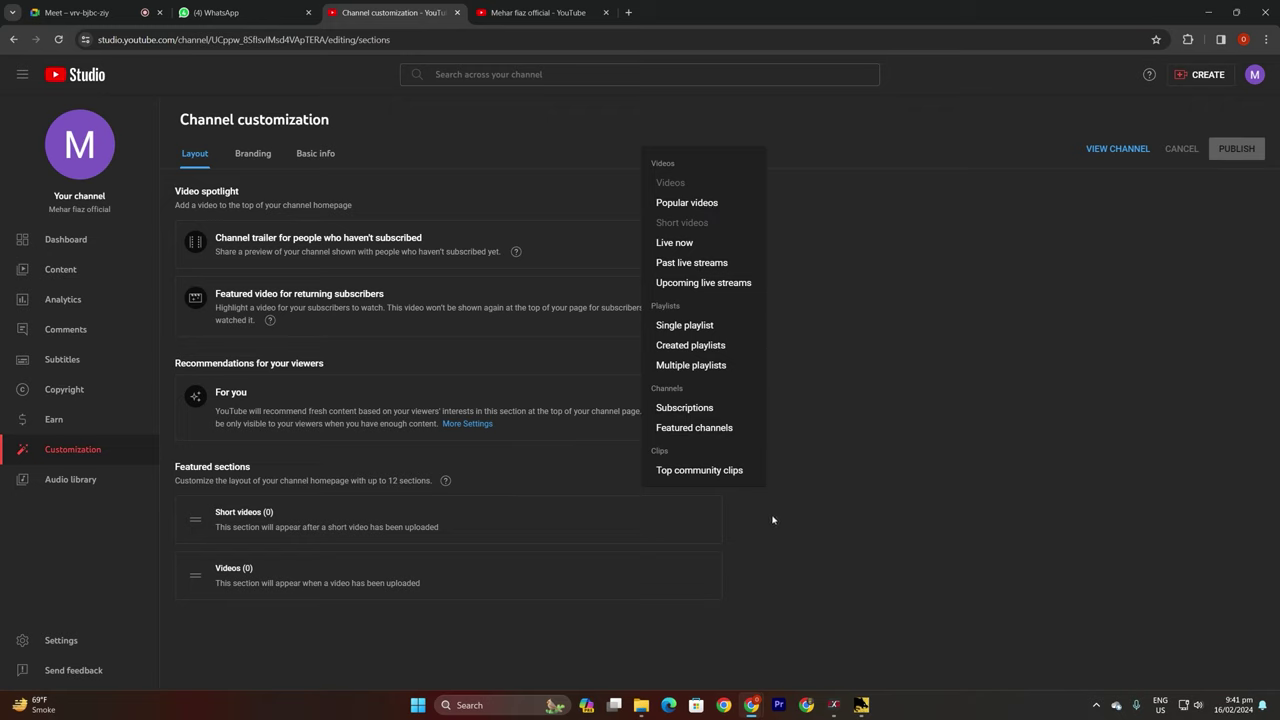
click(942, 472)
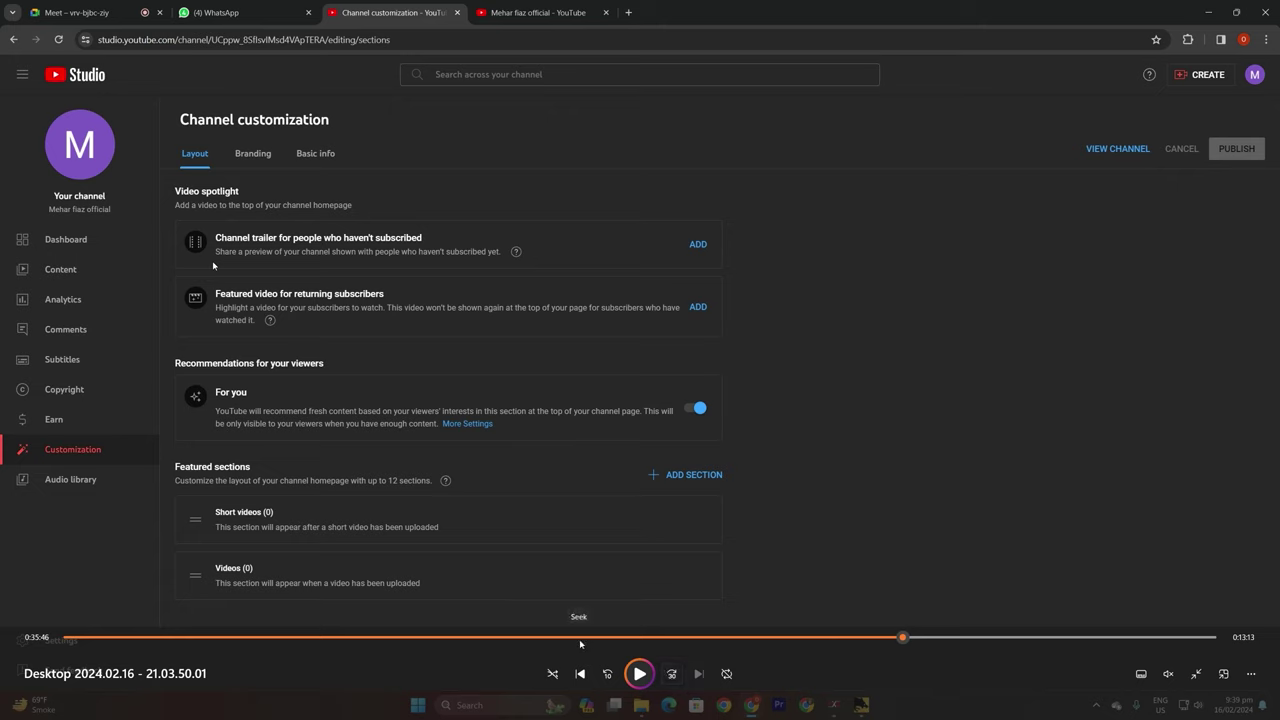
key(space)
click(913, 637)
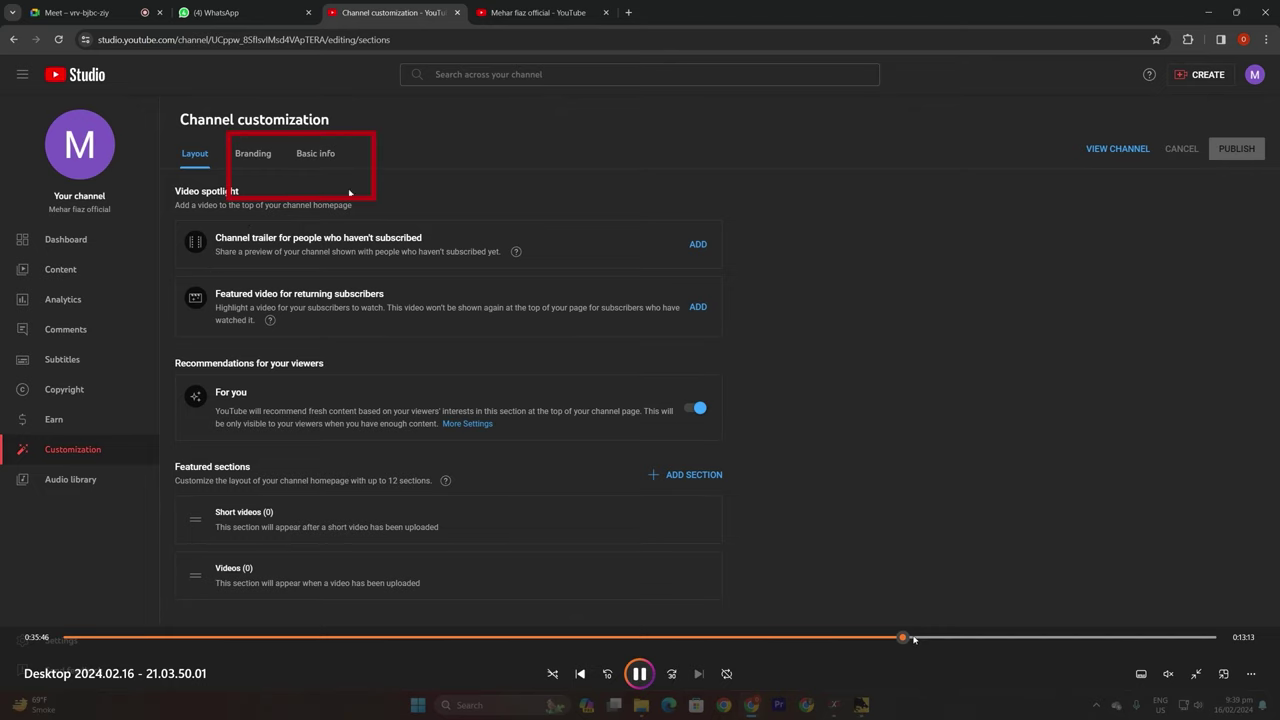
click(970, 637)
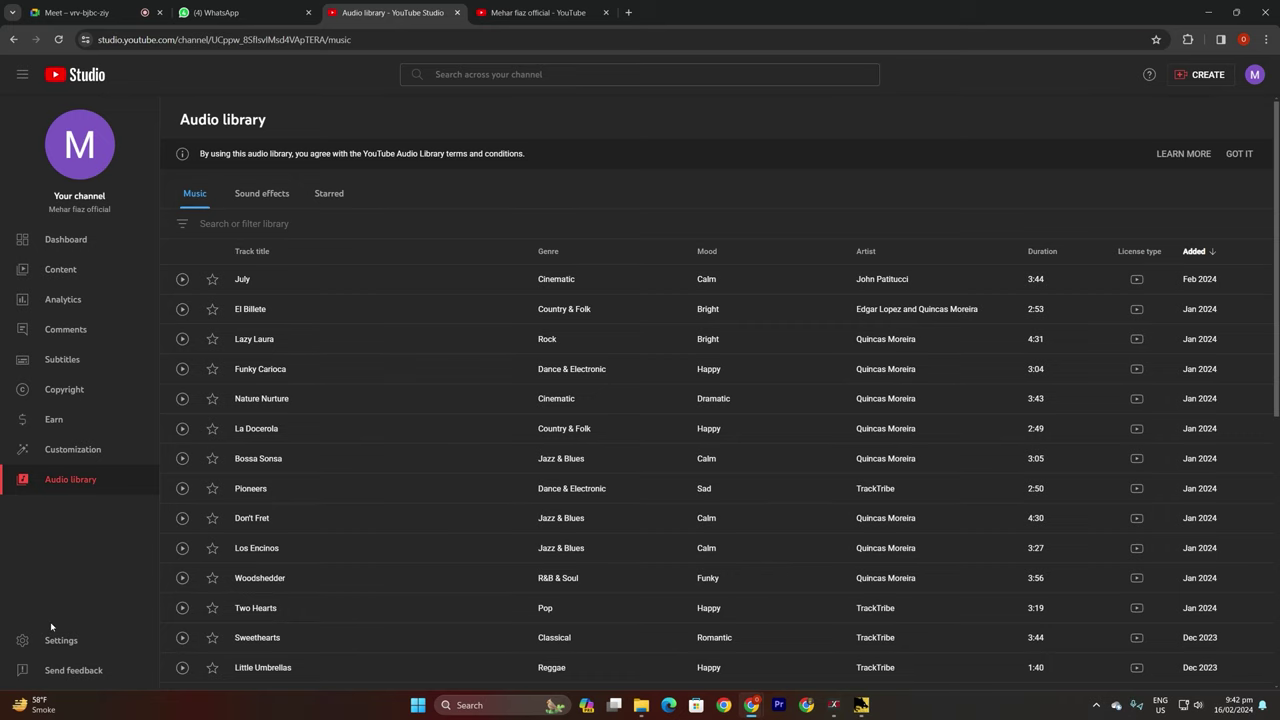
Set the channel's country of residence to Pakistan in the channel's basic info settings.
click(86, 638)
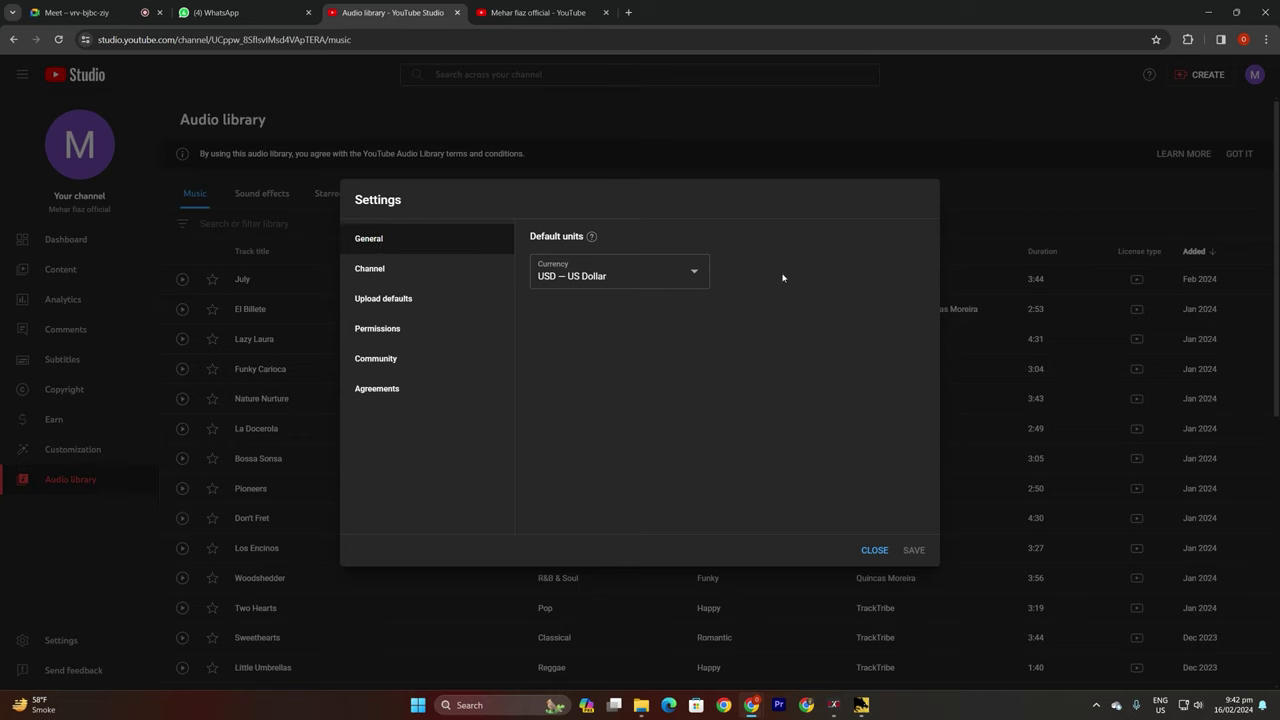
click(386, 270)
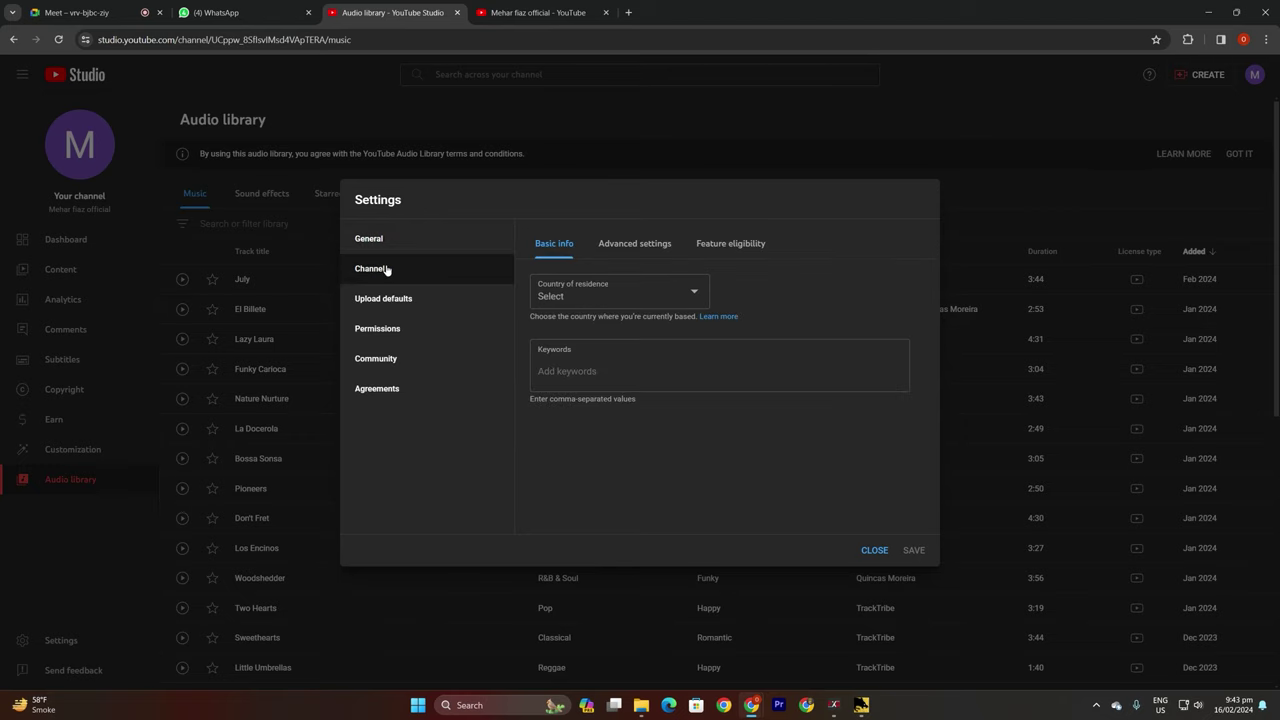
click(600, 296)
scroll(572, 543, down, 20)
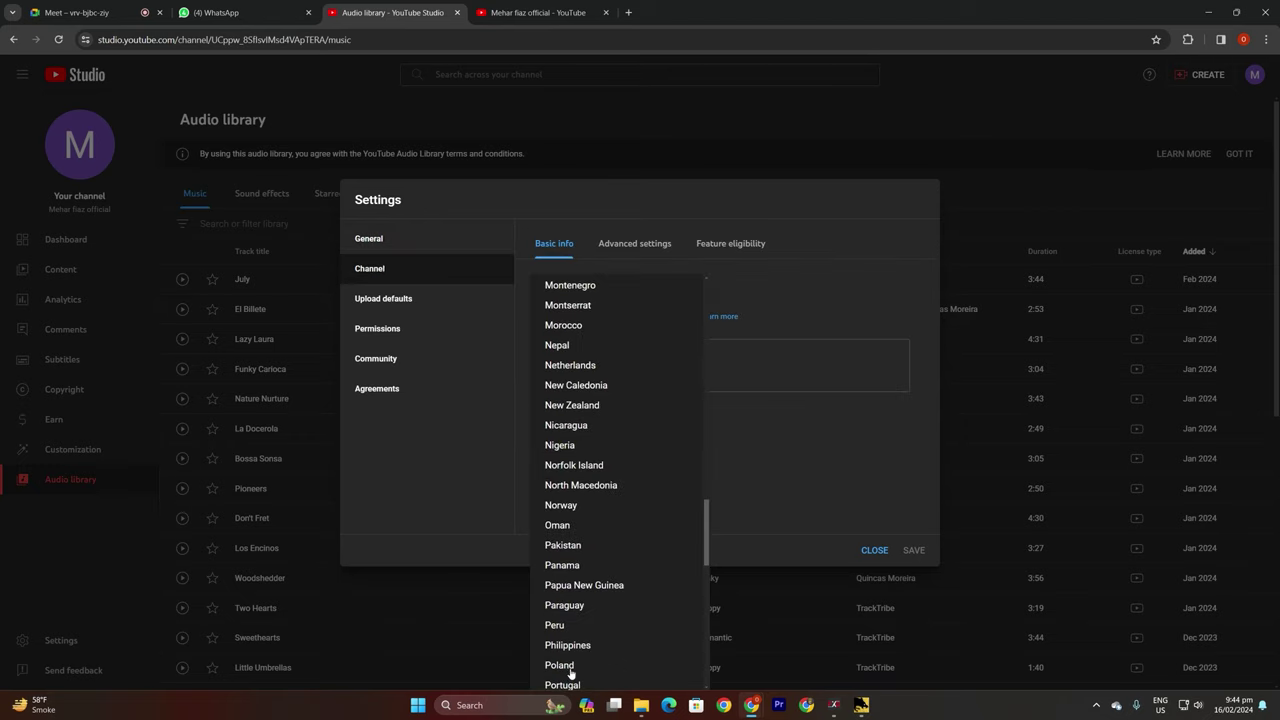
click(563, 545)
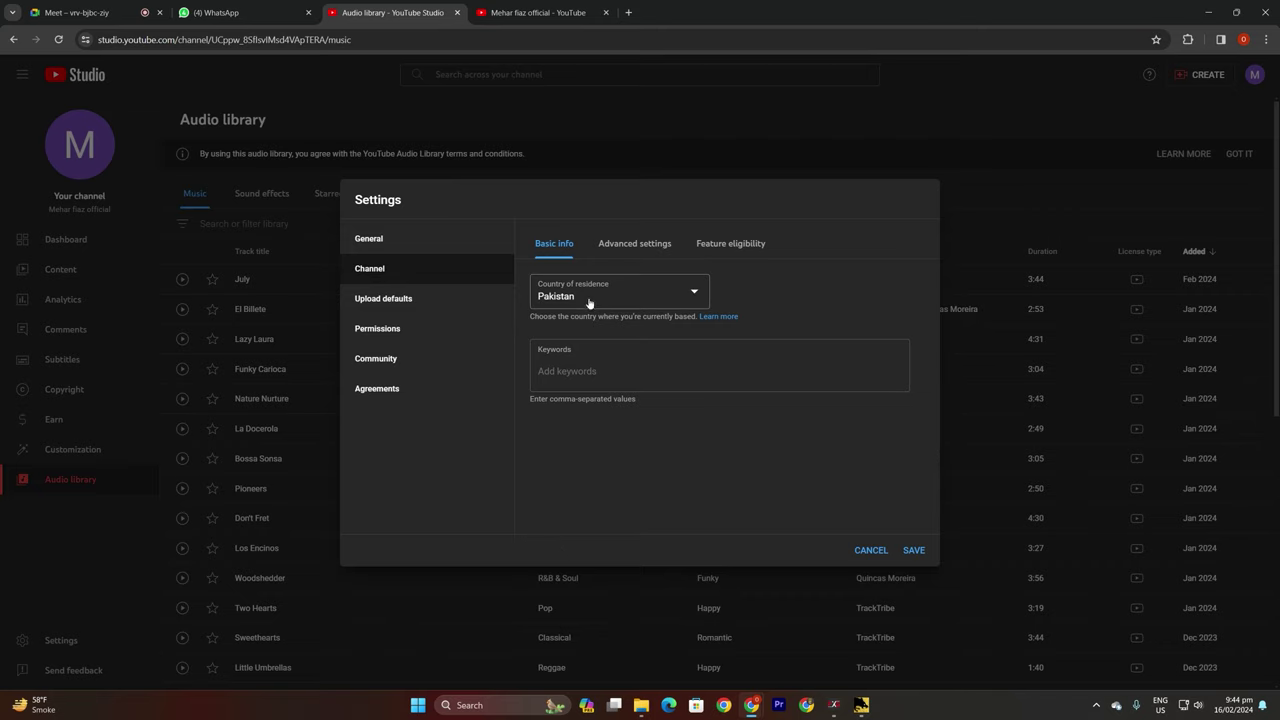
Search the web for "rapid tags" in a new browser tab and open the Rapidtags YouTube tag generator.
click(556, 362)
key(ctrl+t)
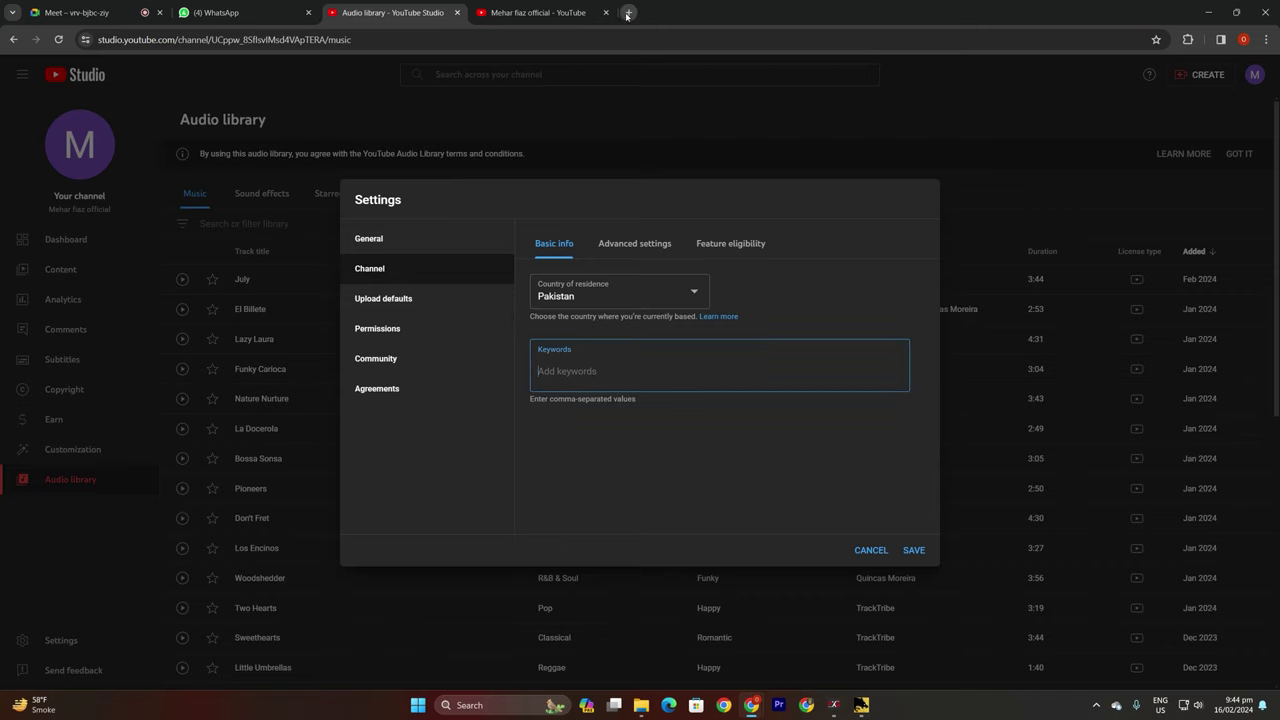
click(585, 272)
text(rapid tags)
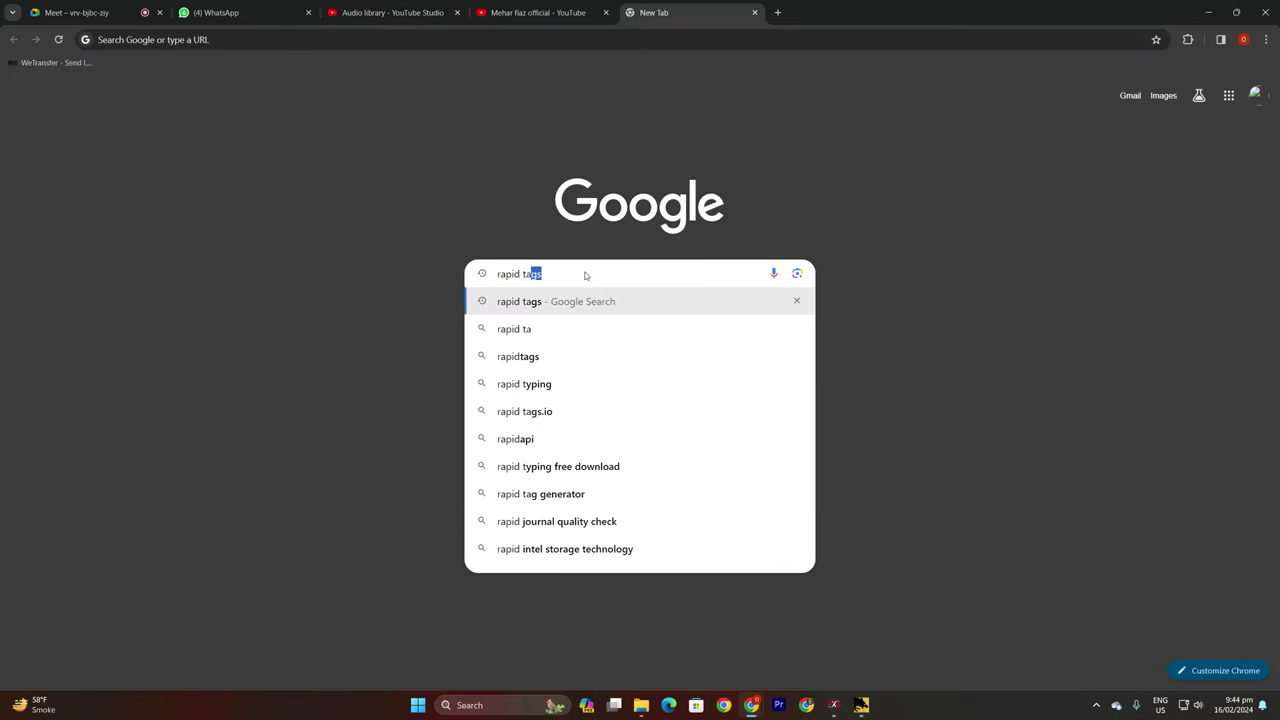
key(Return)
click(250, 249)
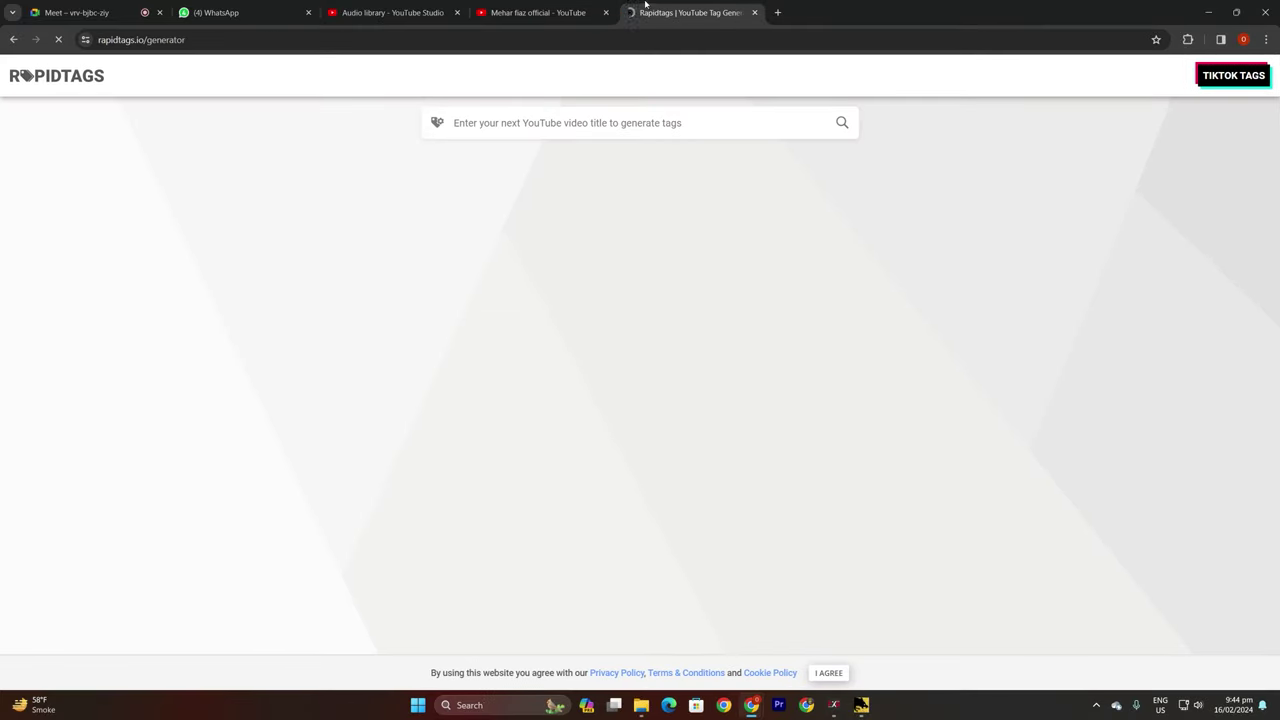
Generate video tags for the title "islamic funny".
click(590, 131)
text(i)
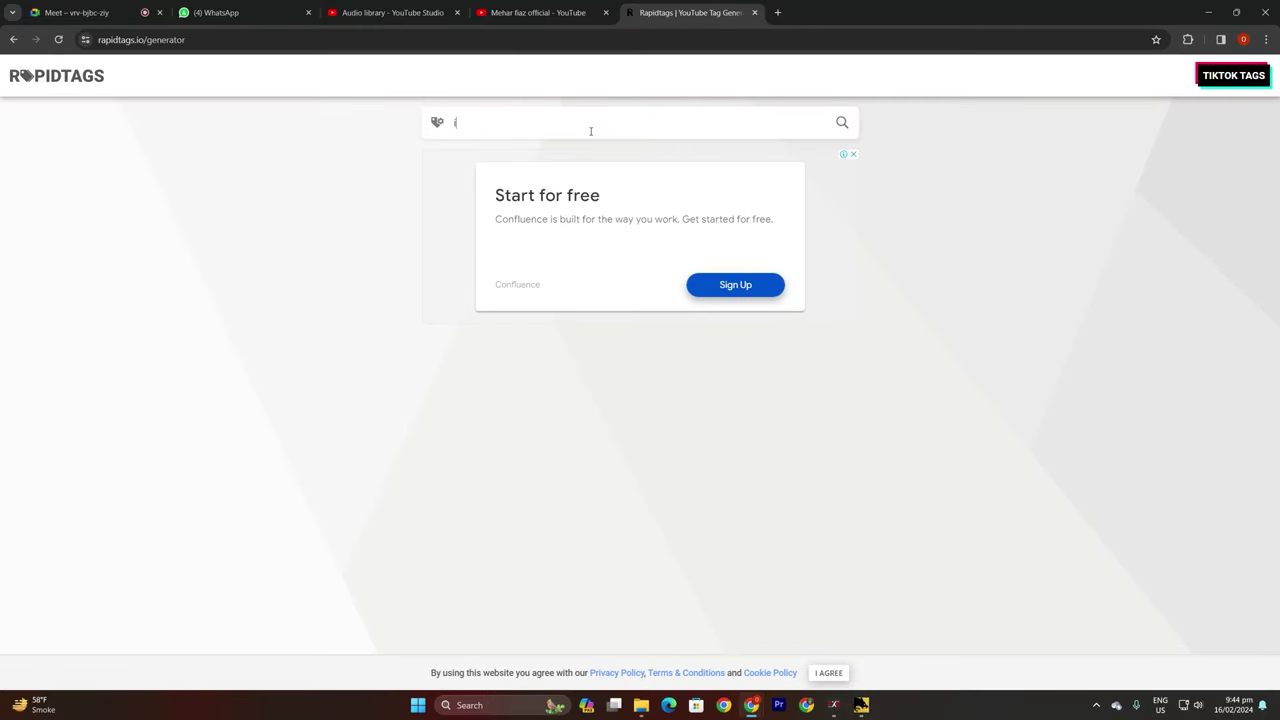
text(slamic funny)
key(Return)
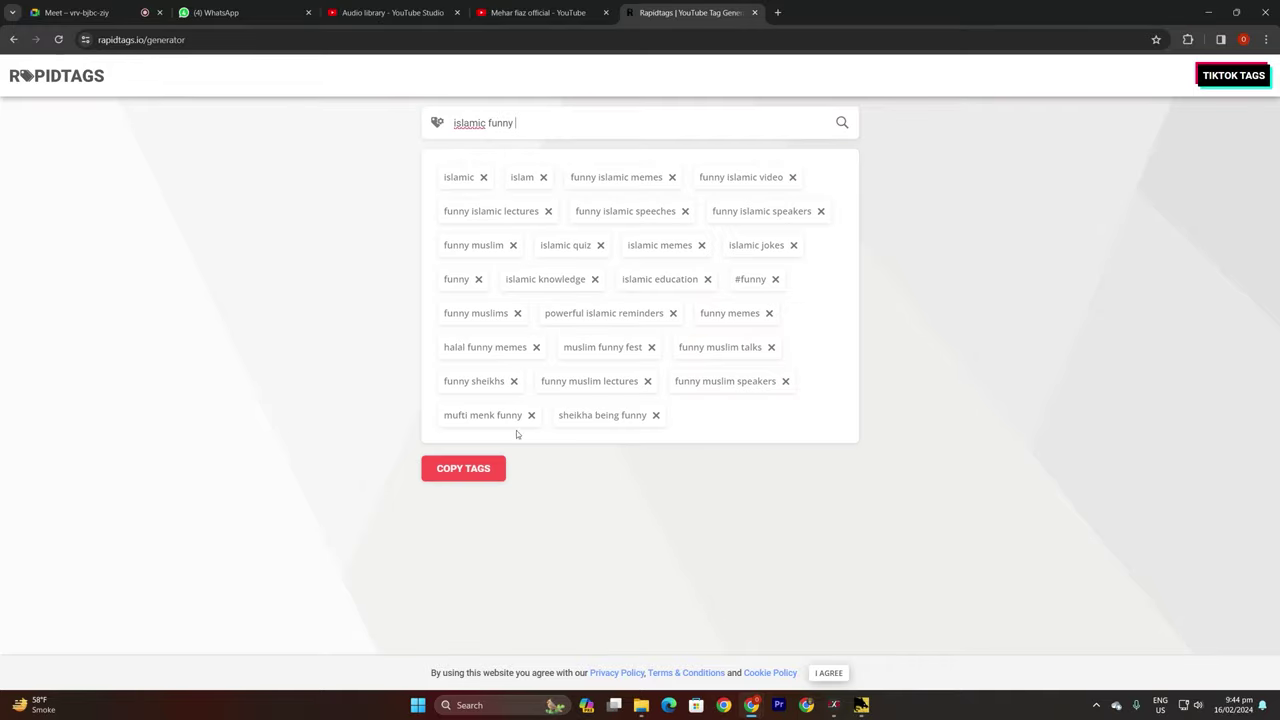
Copy all tags generated for "islamic funny" in Rapidtags and paste them into the channel's Keywords field in YouTube Studio.
click(468, 468)
click(539, 8)
click(392, 12)
key(ctrl+v)
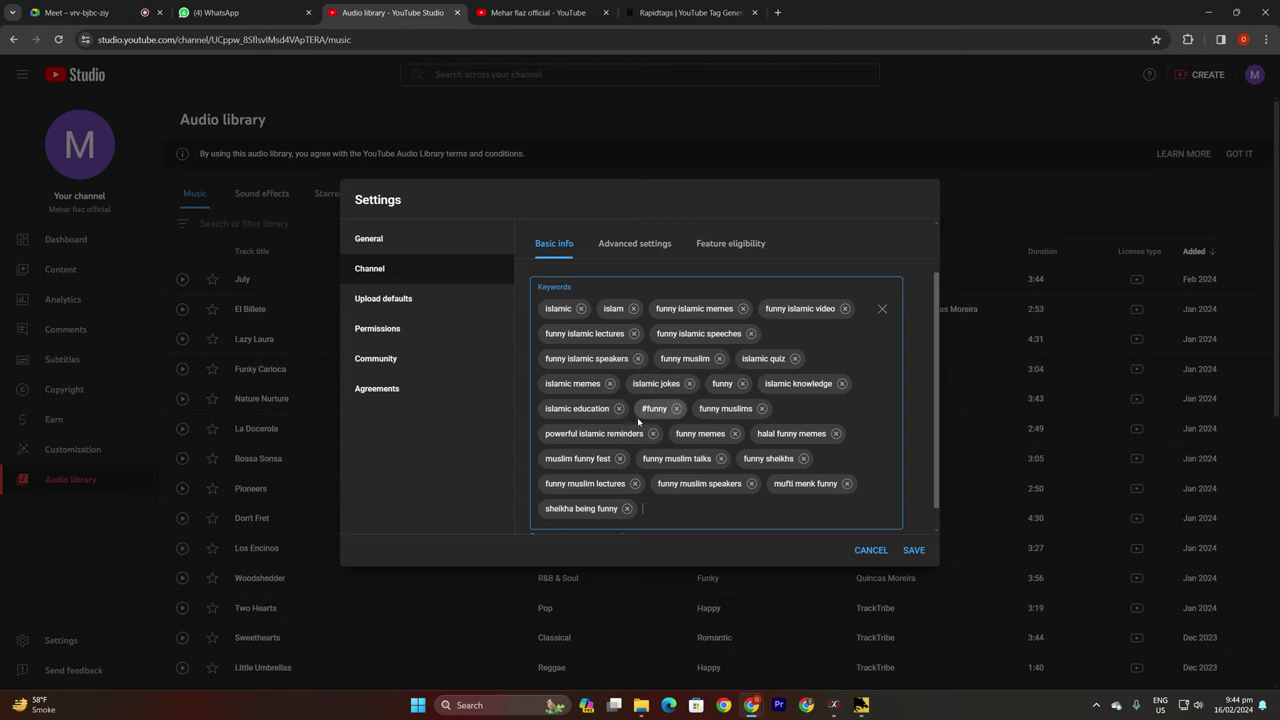
scroll(620, 425, up, 2)
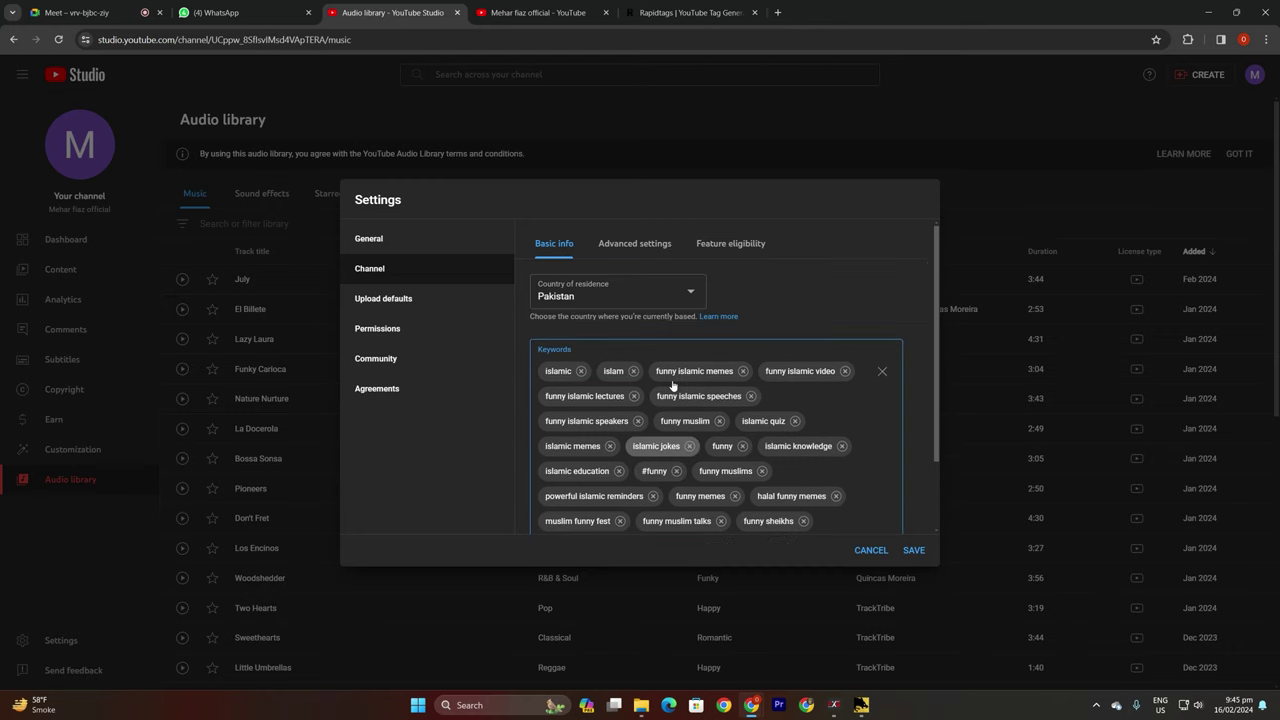
Set the channel audience to not made for kids in the channel's advanced settings.
click(616, 246)
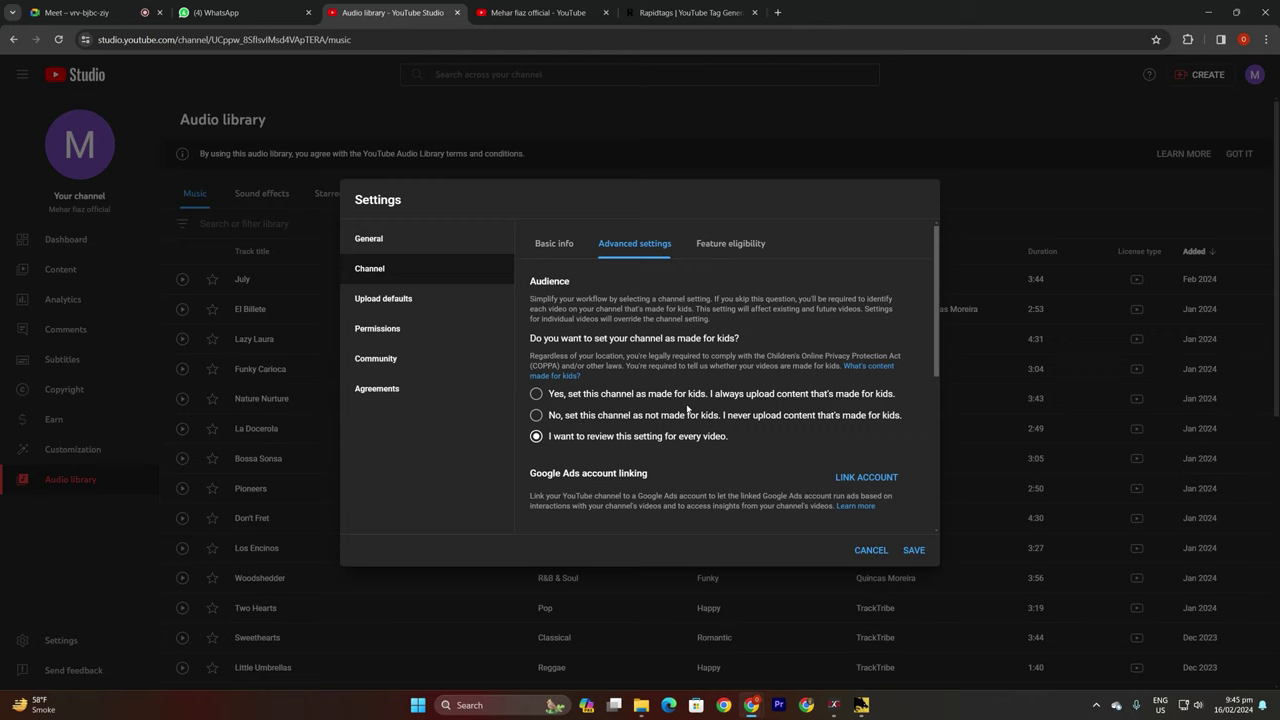
drag(549, 416, 729, 427)
click(536, 415)
Examine the remaining advanced channel settings, including Google Ads account linking, automatic captions, advertisements, clips and other settings.
scroll(708, 470, down, 2)
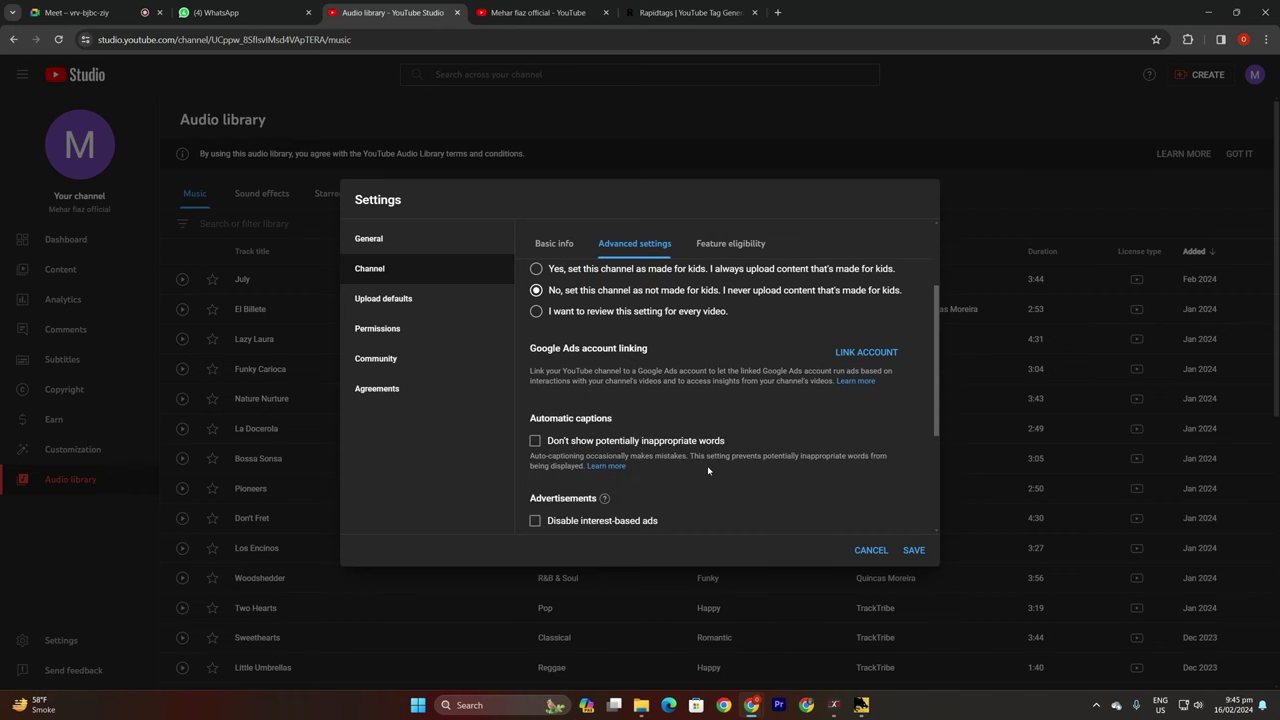
scroll(708, 470, up, 2)
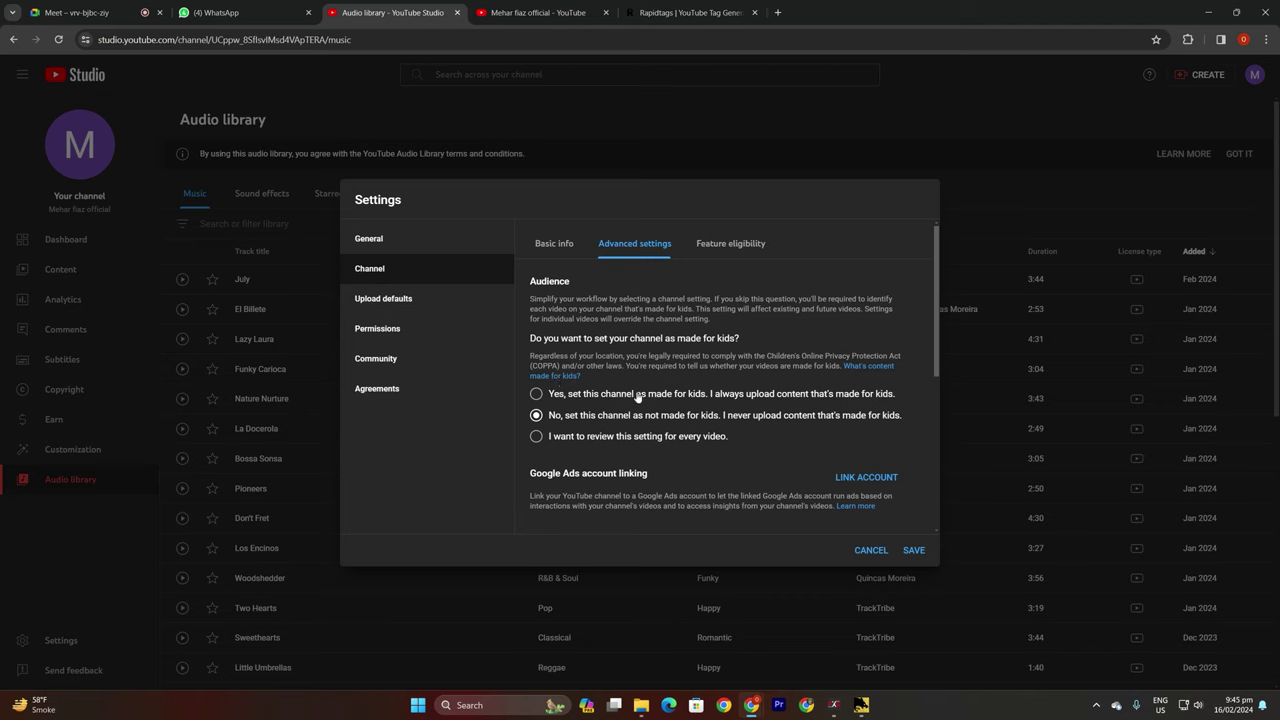
scroll(725, 482, down, 2)
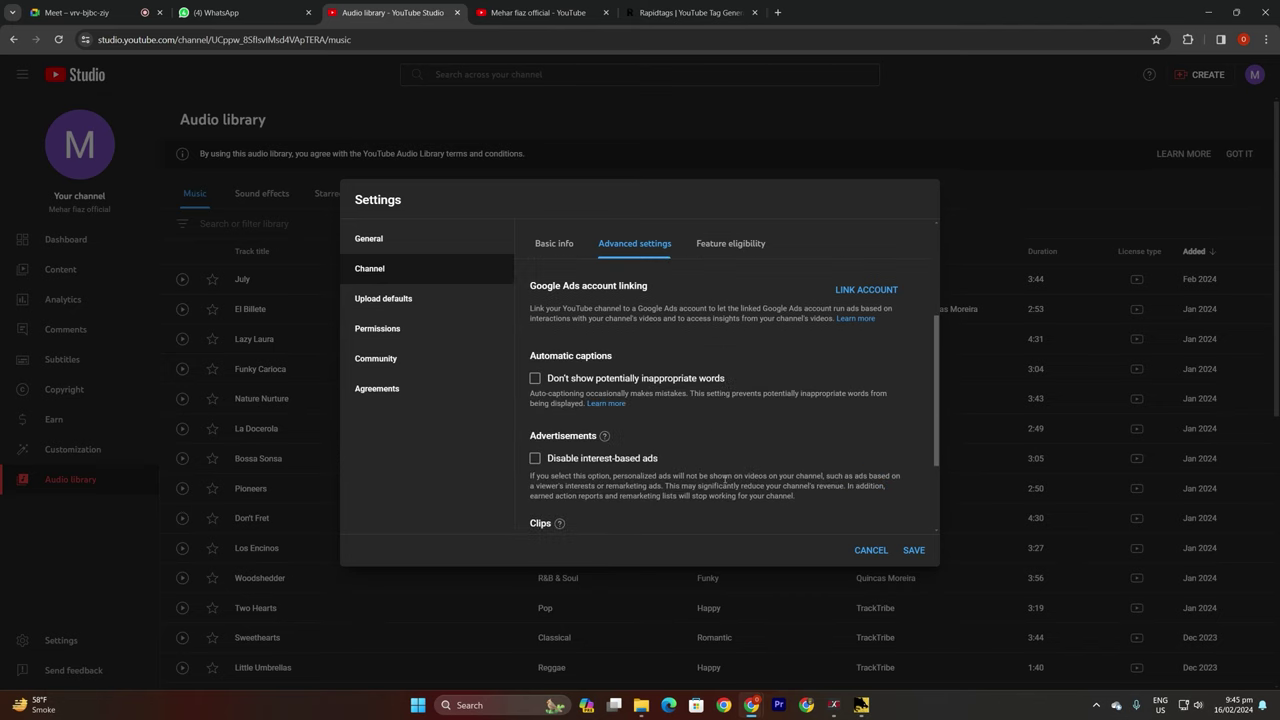
scroll(725, 482, up, 2)
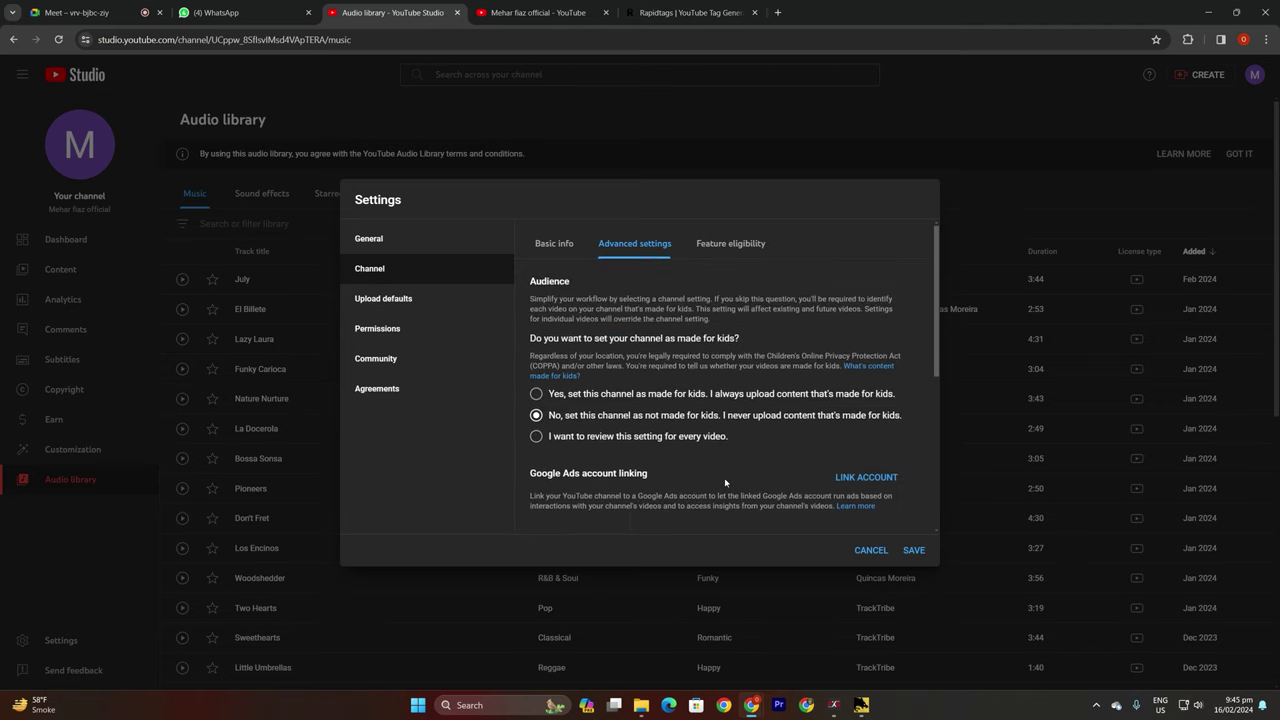
scroll(723, 488, down, 1)
scroll(594, 459, down, 3)
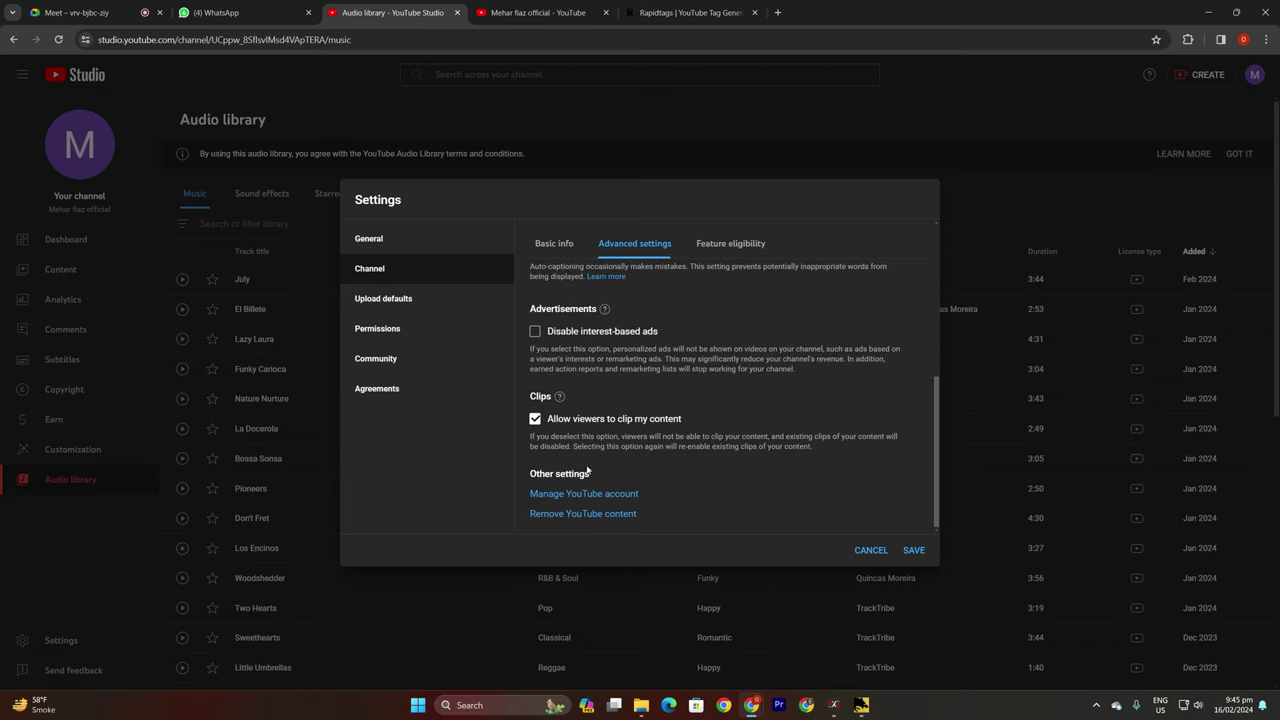
scroll(596, 453, up, 5)
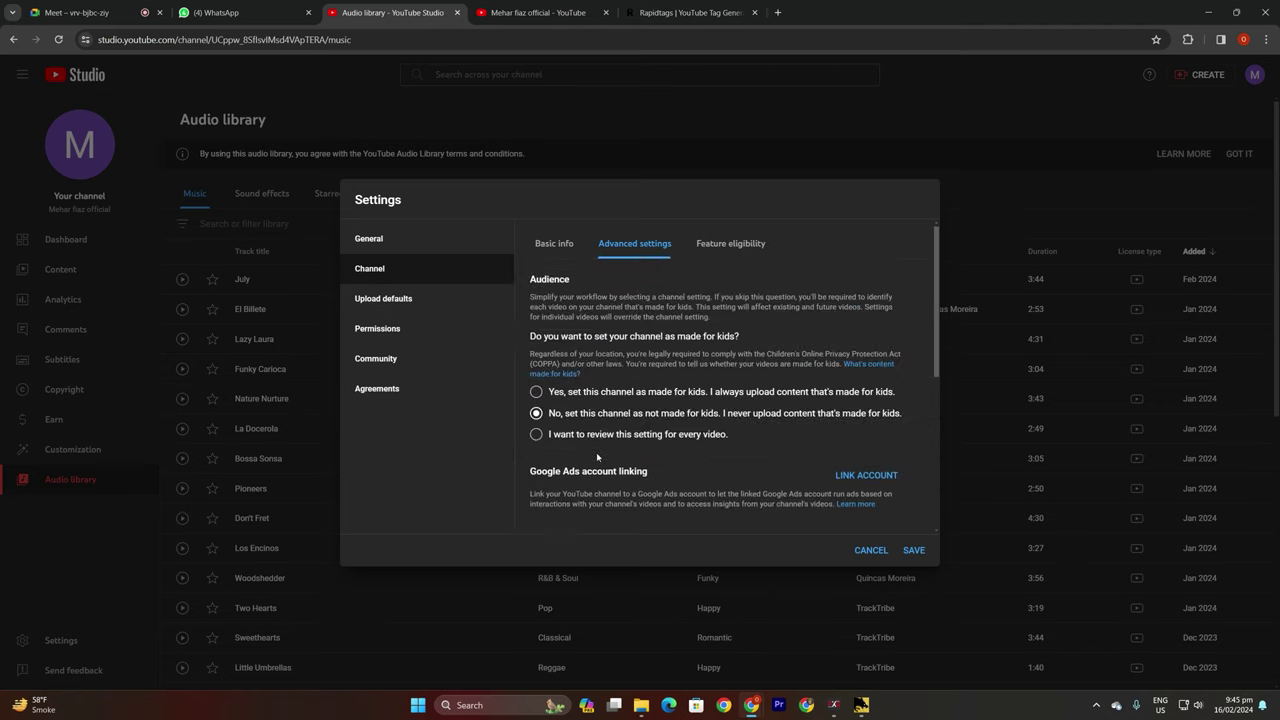
click(727, 254)
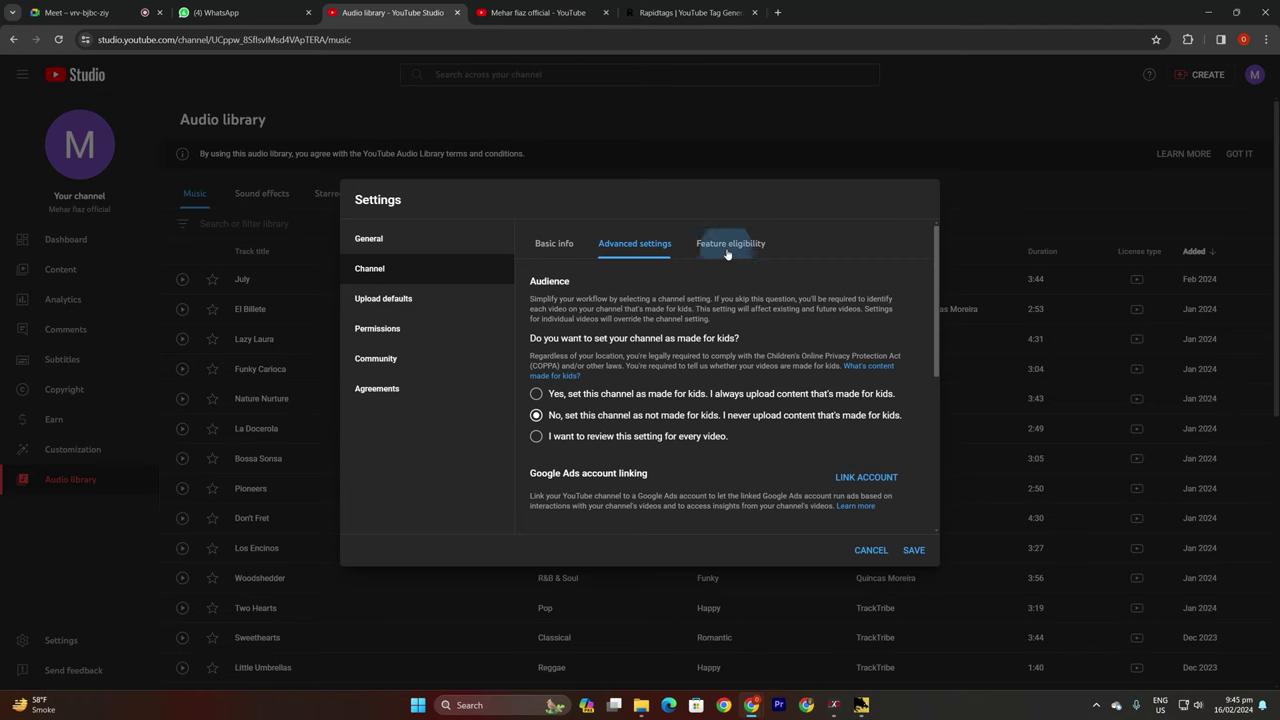
click(646, 243)
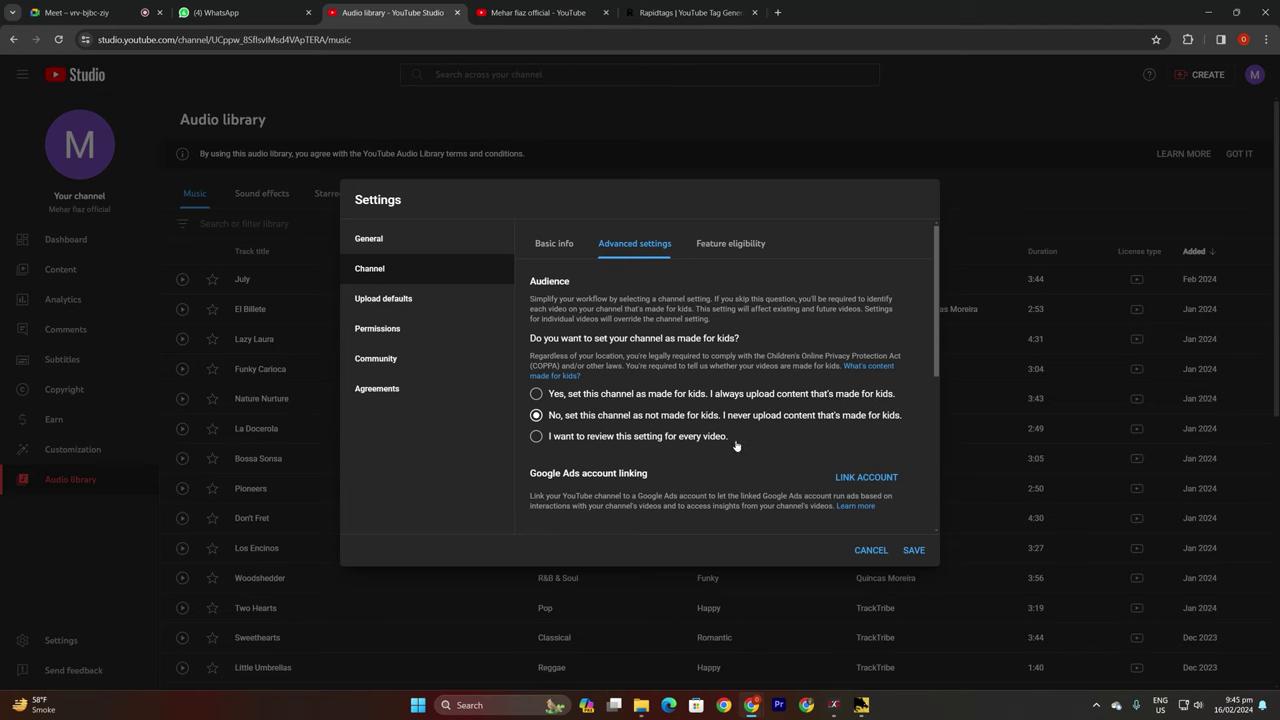
scroll(712, 449, down, 3)
scroll(712, 449, down, 2)
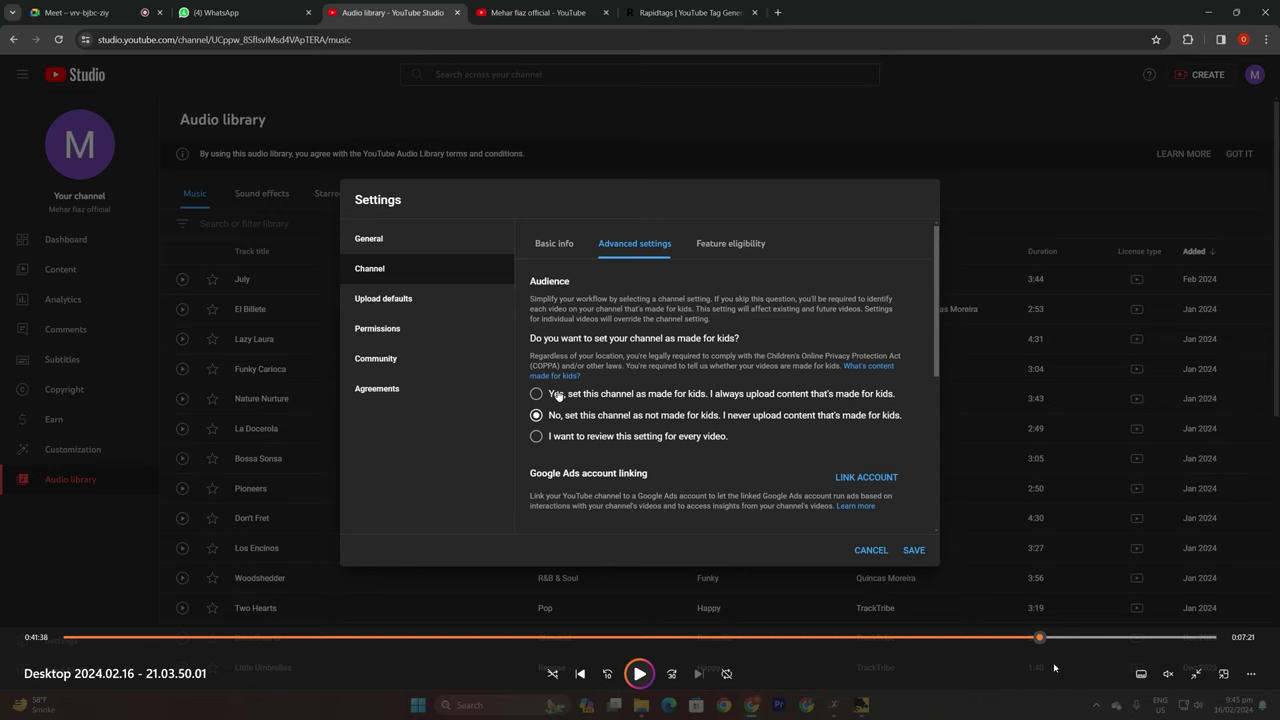
drag(1045, 641, 1081, 637)
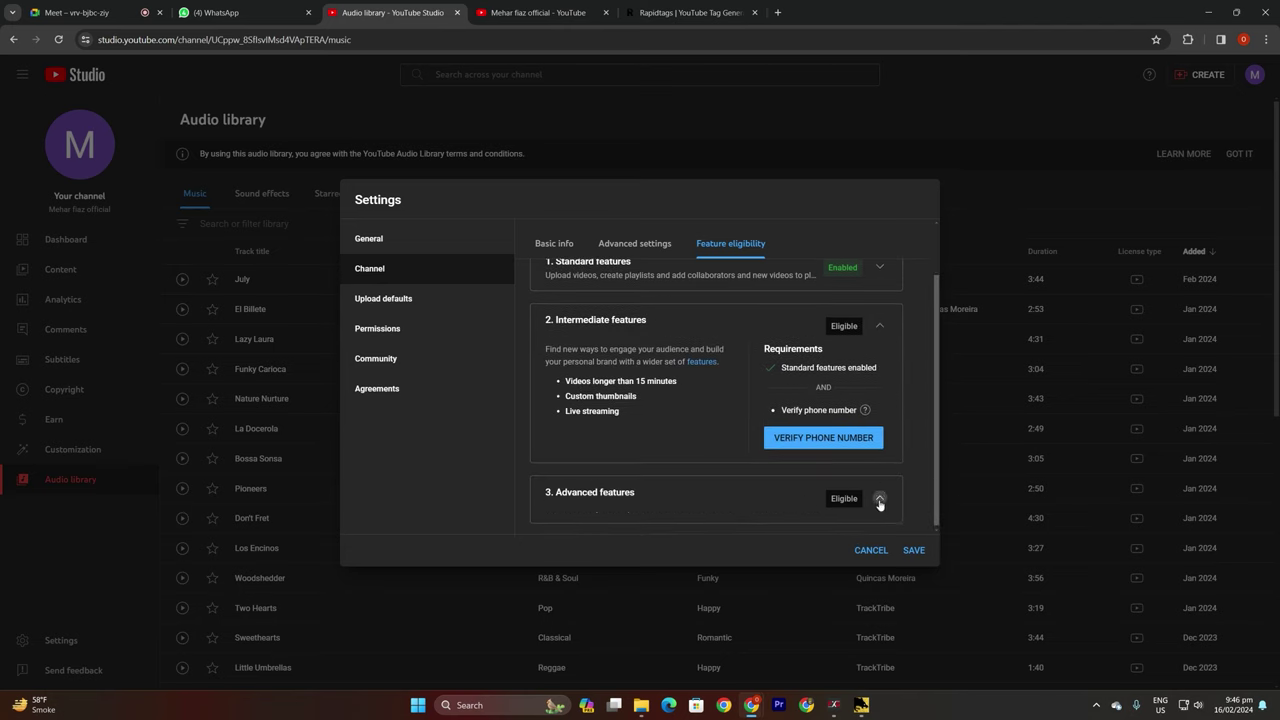
Examine the benefits and requirements of the standard, intermediate and advanced features under the channel's feature eligibility.
click(879, 498)
scroll(878, 500, down, 2)
scroll(879, 504, up, 2)
scroll(879, 504, down, 2)
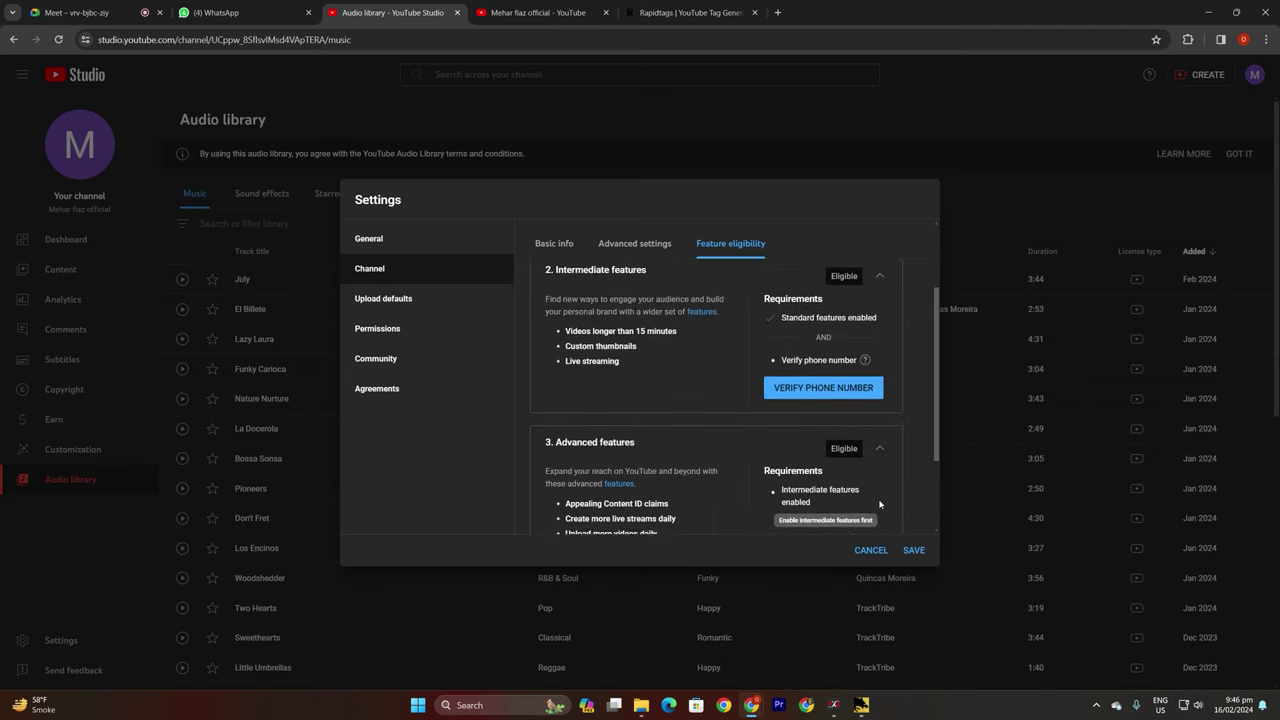
scroll(880, 504, up, 3)
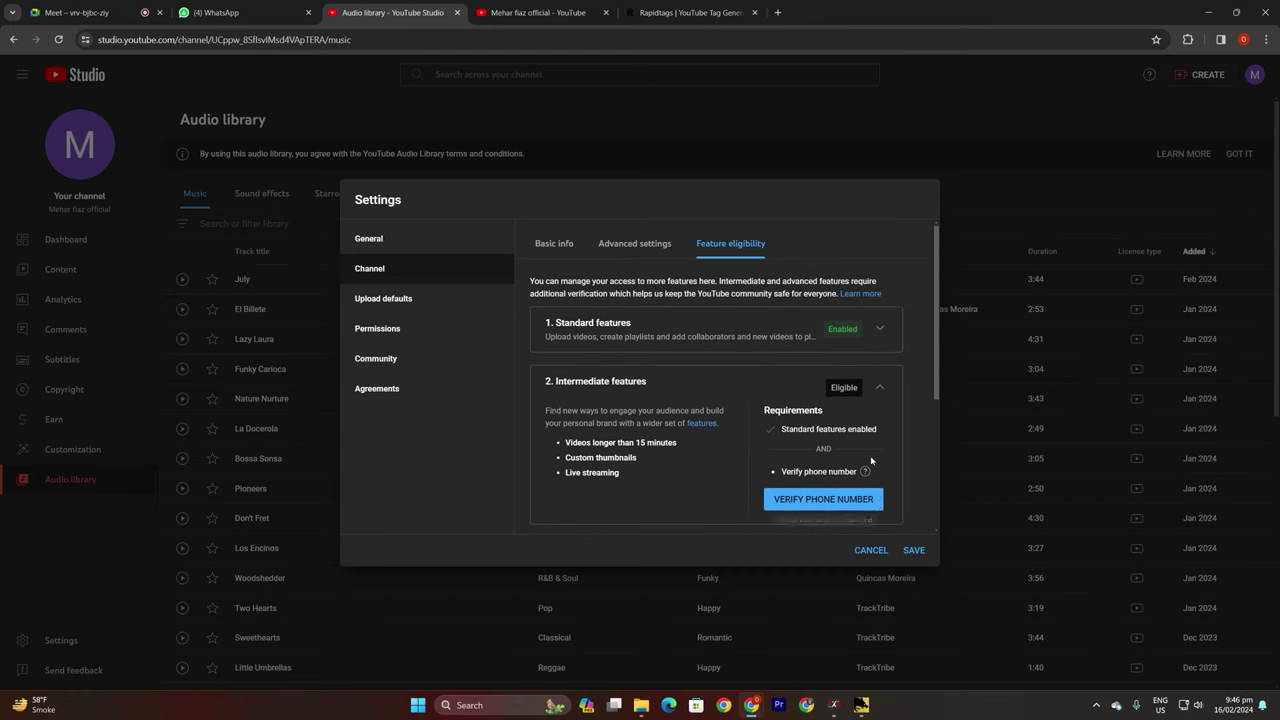
click(880, 332)
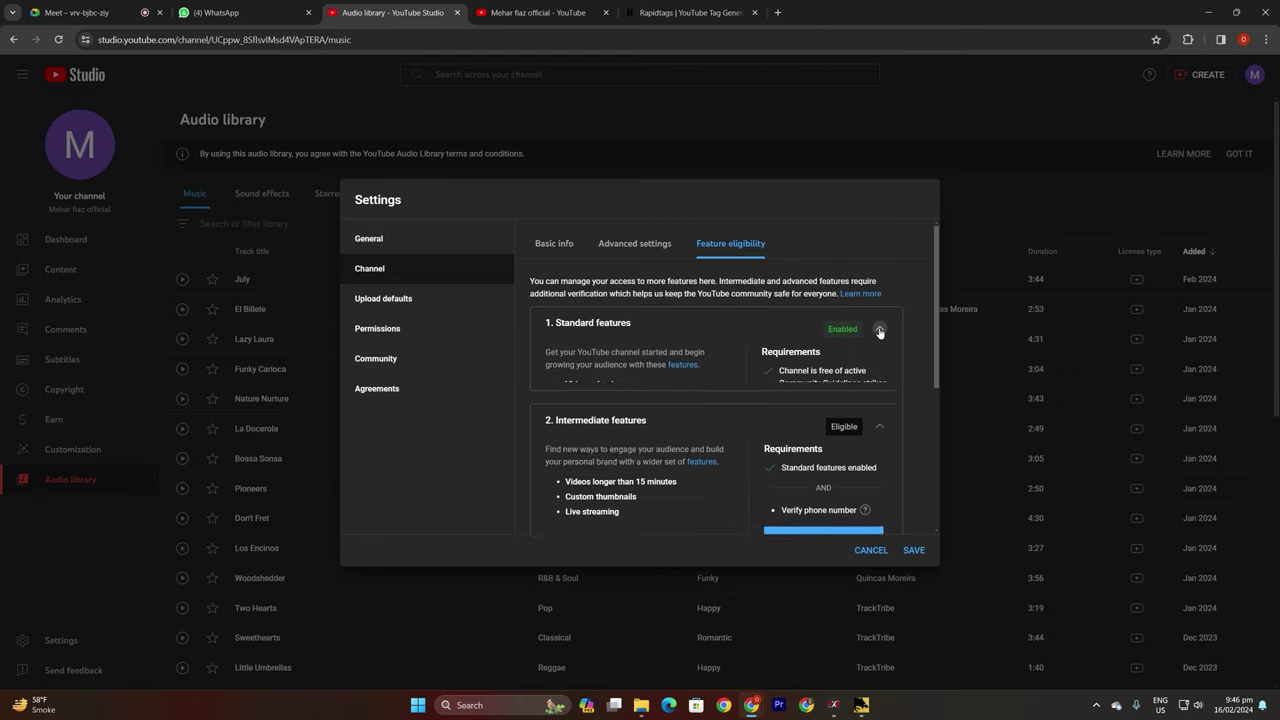
click(880, 331)
click(880, 387)
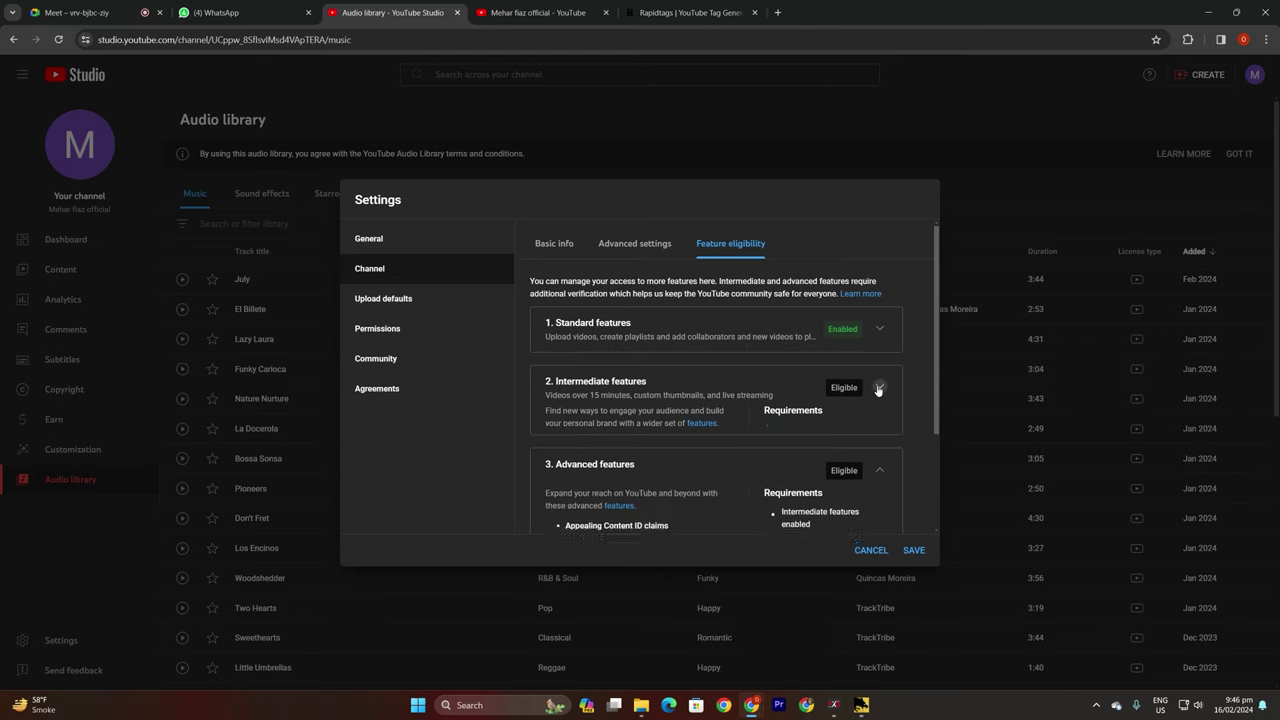
click(885, 447)
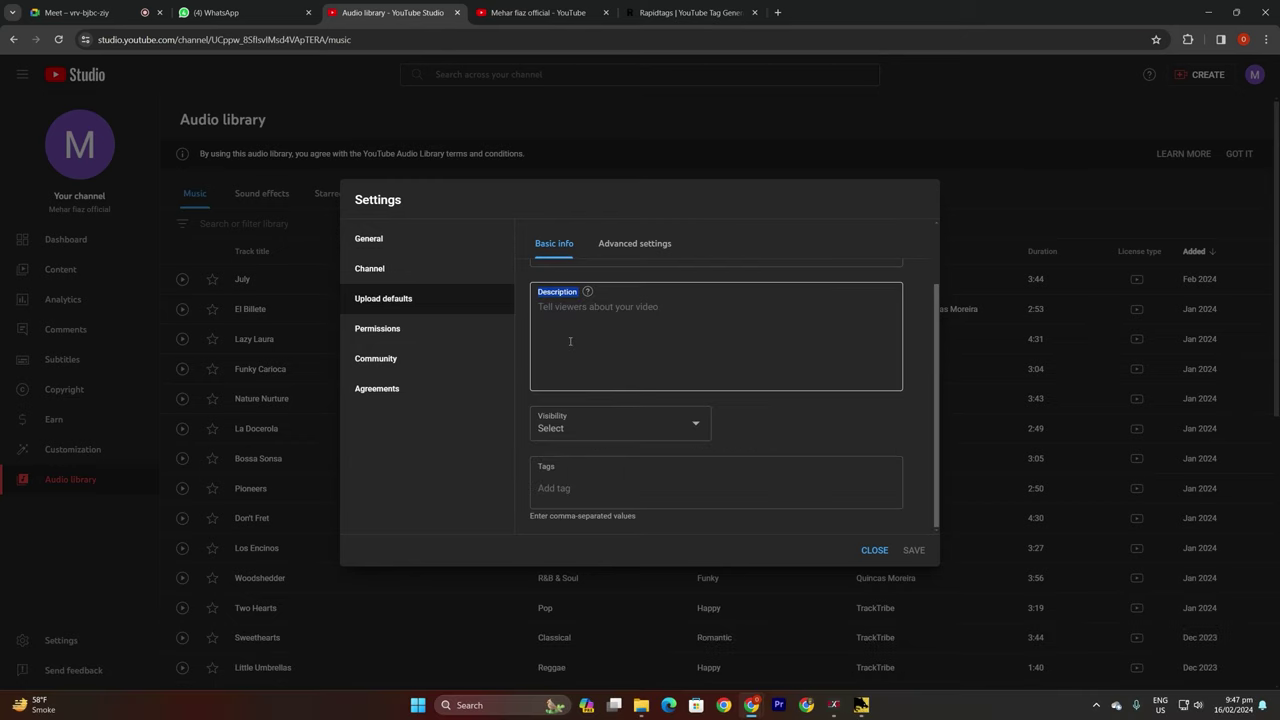
Examine the default title, description, visibility and tags fields in the basic info of the upload defaults.
click(570, 341)
scroll(589, 360, up, 2)
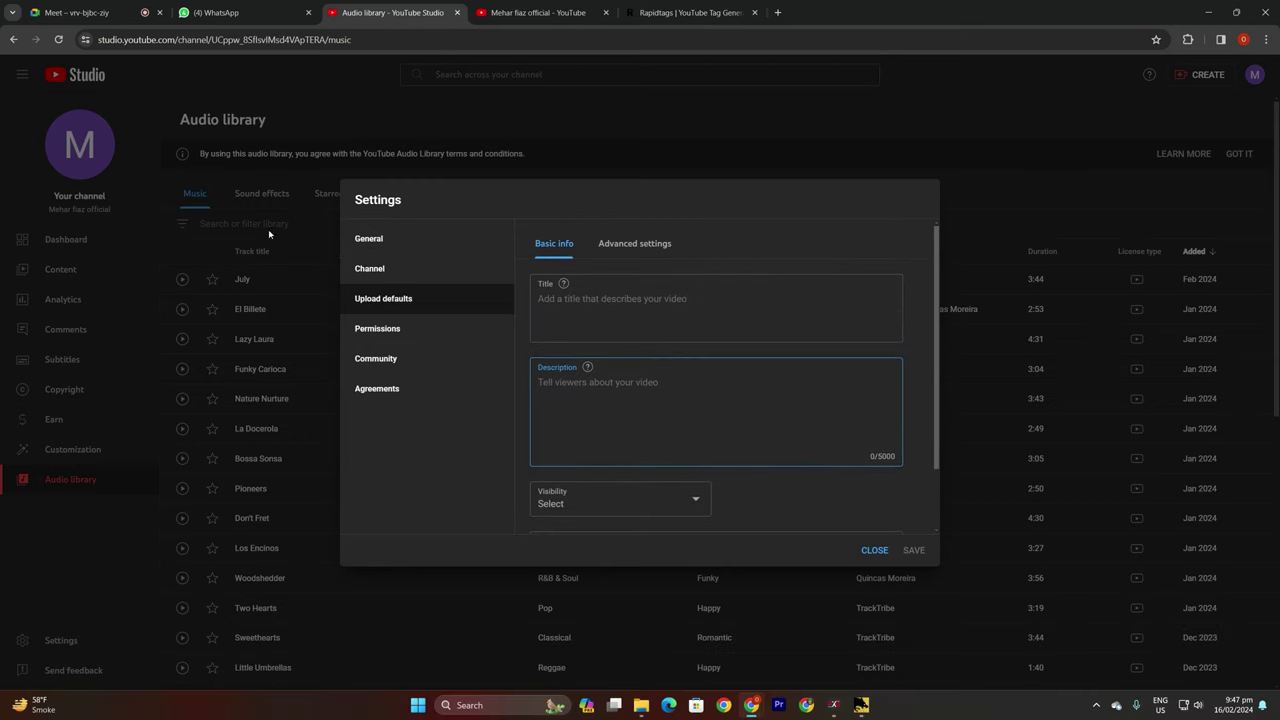
click(582, 376)
scroll(571, 463, down, 2)
click(586, 423)
click(581, 489)
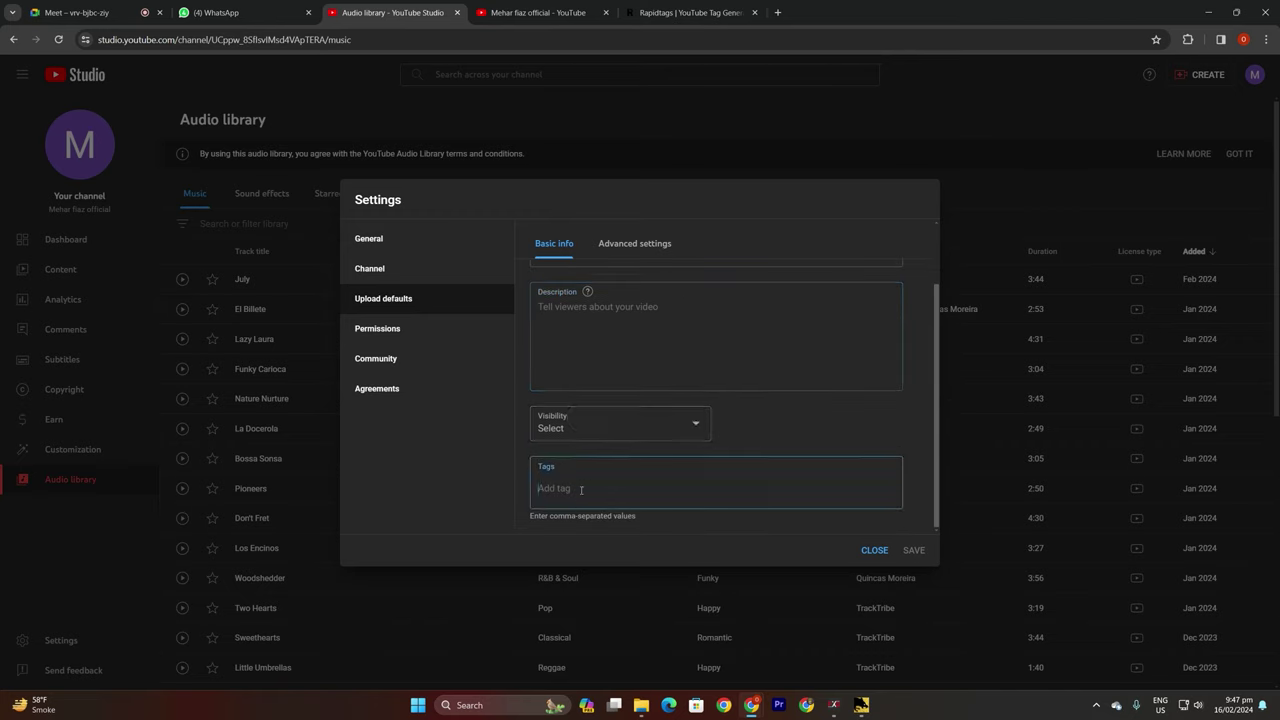
scroll(581, 489, up, 2)
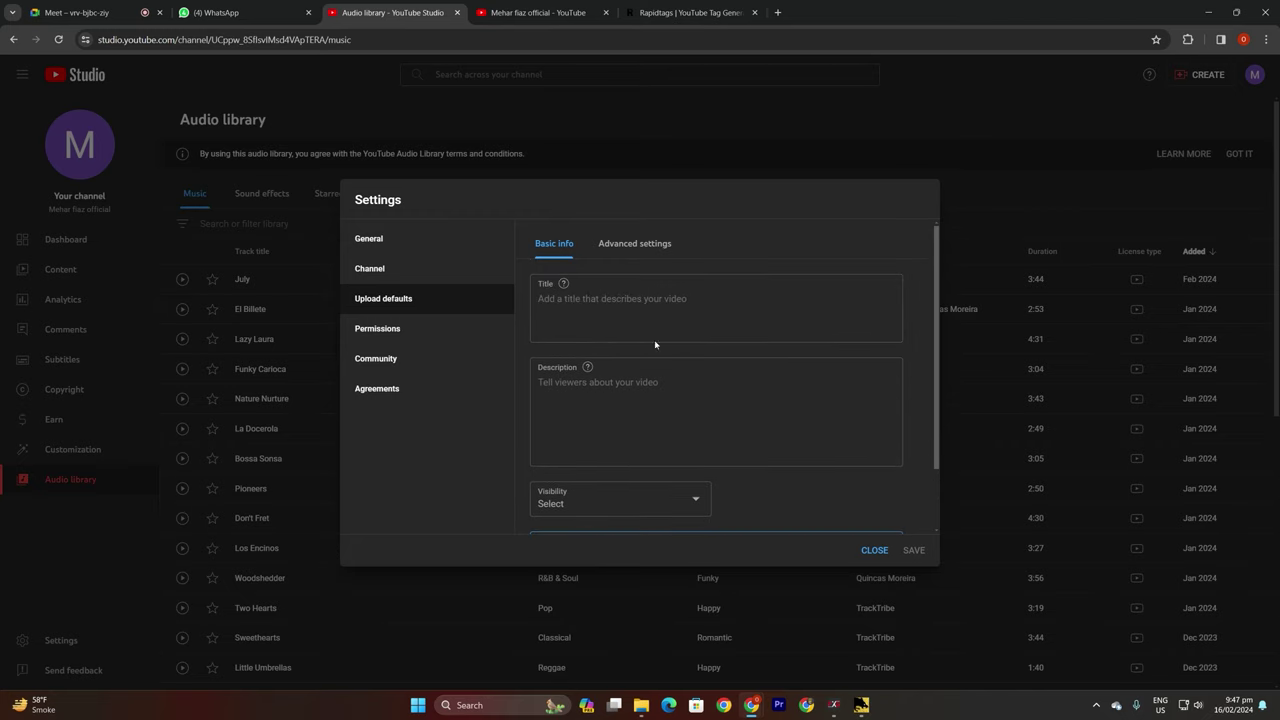
scroll(589, 440, down, 2)
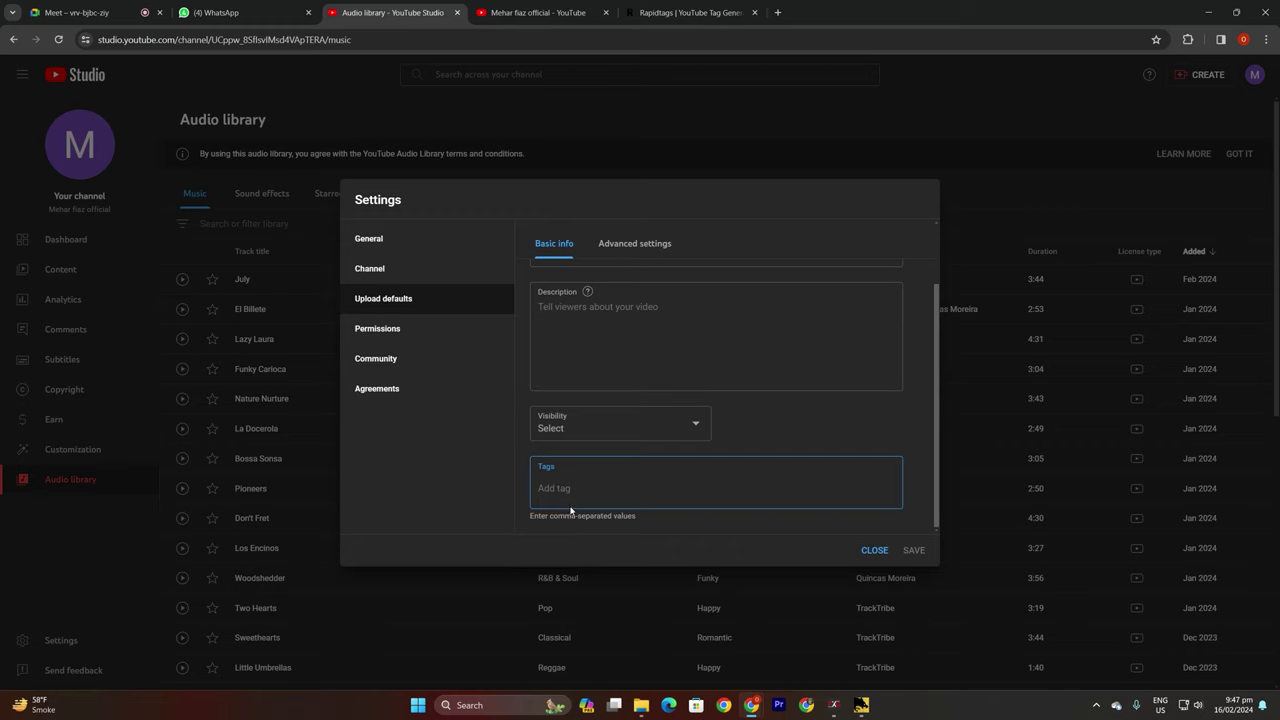
scroll(550, 513, up, 2)
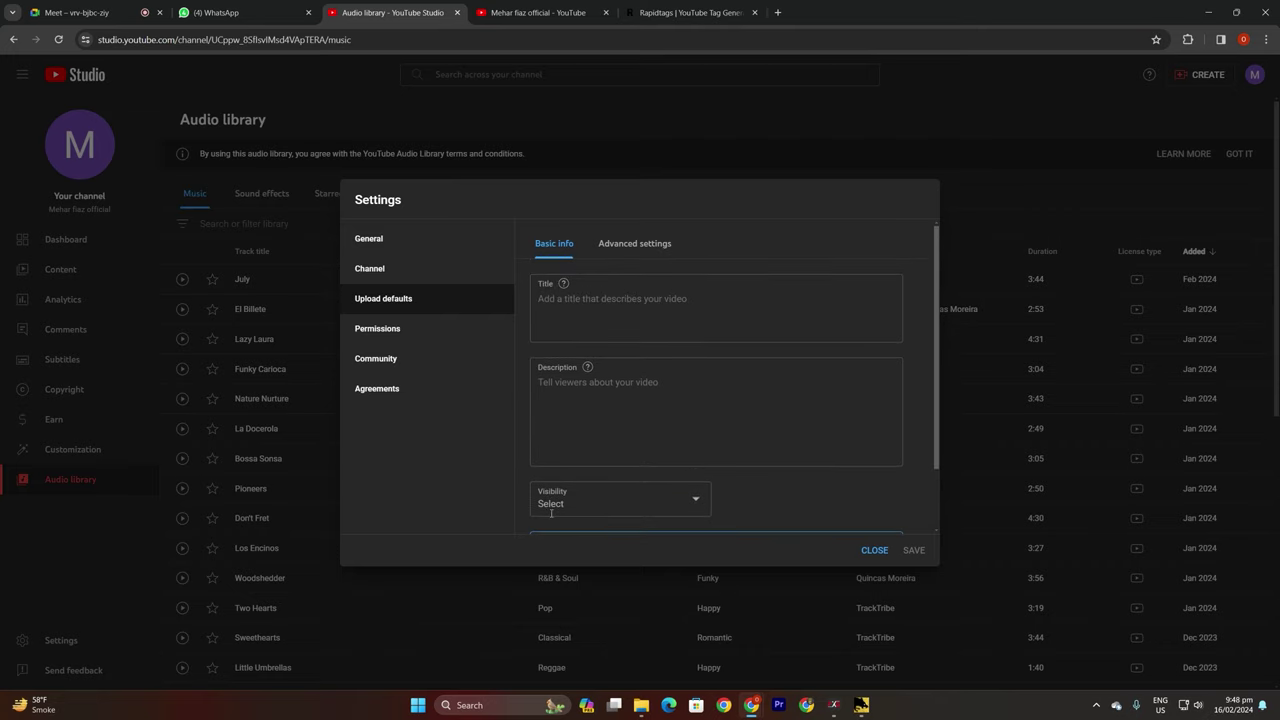
click(587, 400)
scroll(590, 400, down, 2)
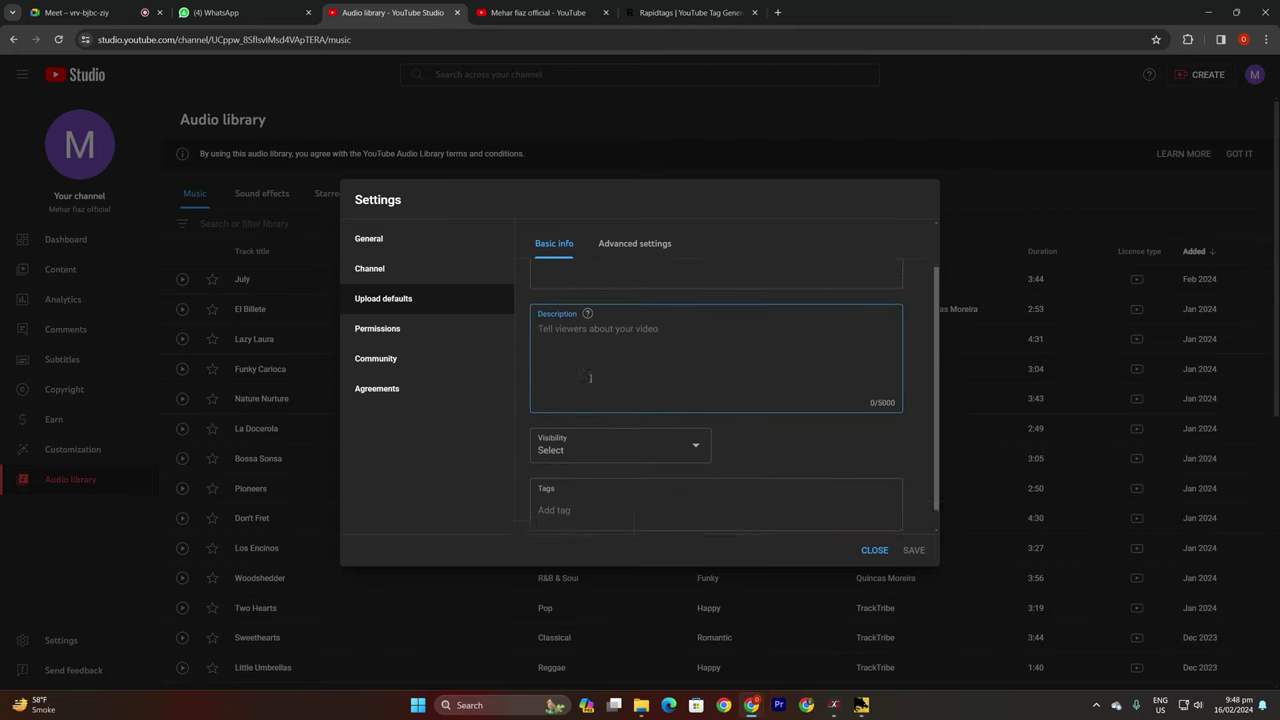
Review the advanced upload defaults and choose Standard YouTube License as the default license.
click(646, 242)
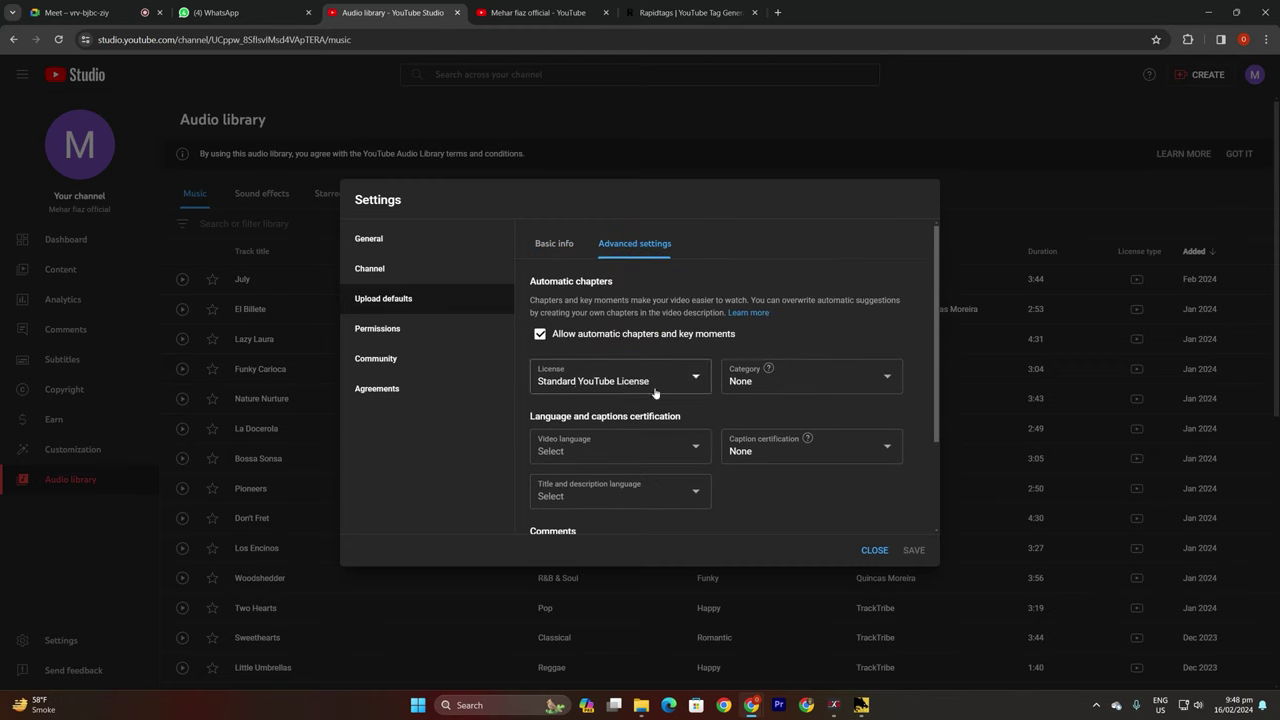
scroll(650, 420, down, 2)
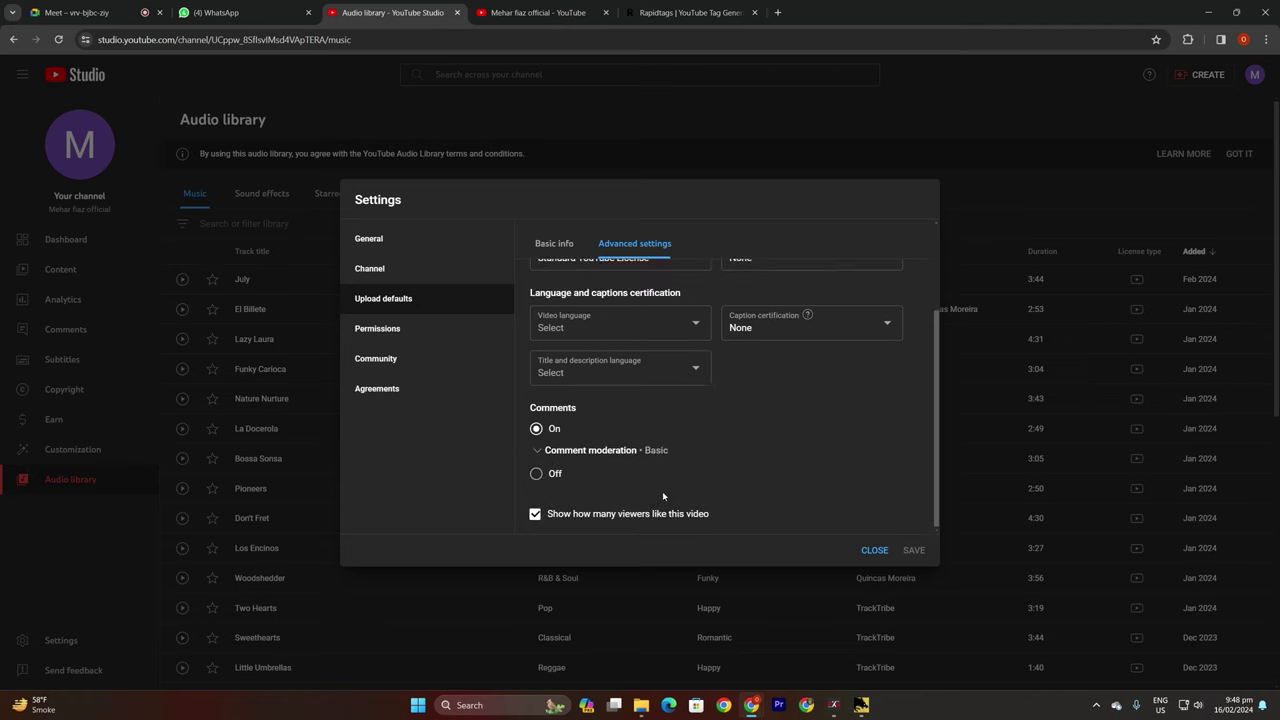
scroll(662, 491, up, 3)
click(621, 380)
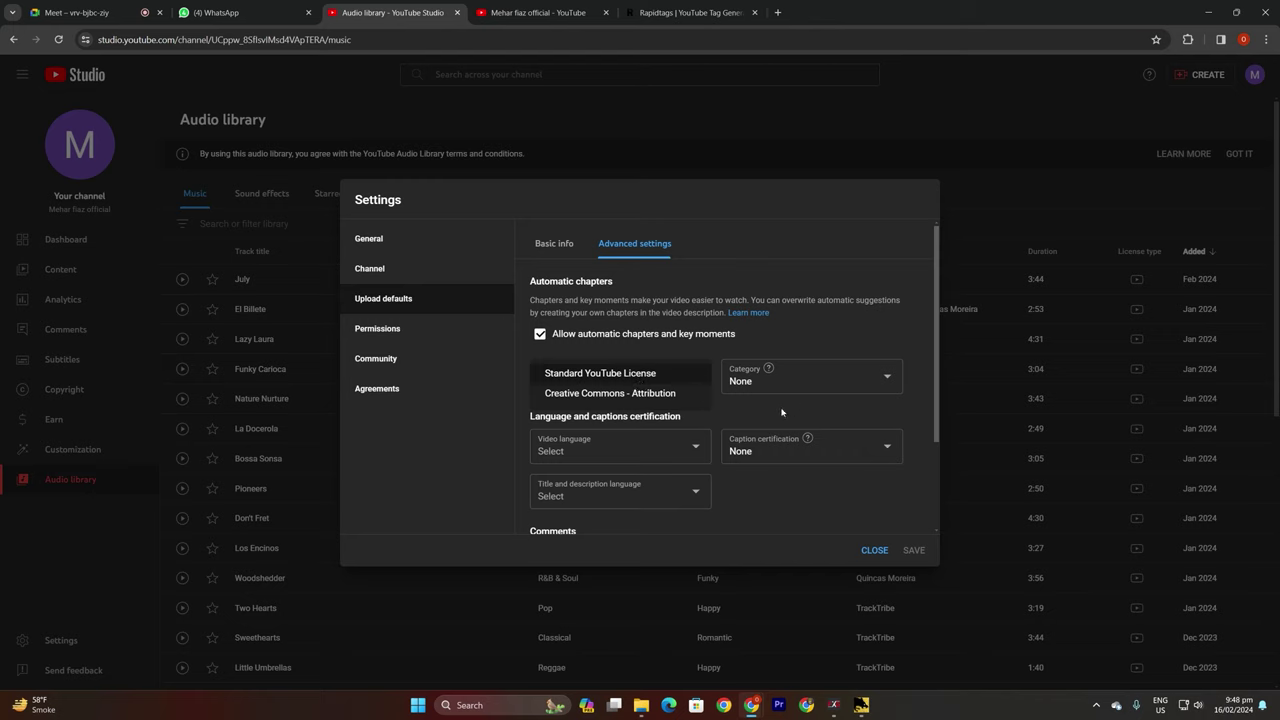
click(604, 373)
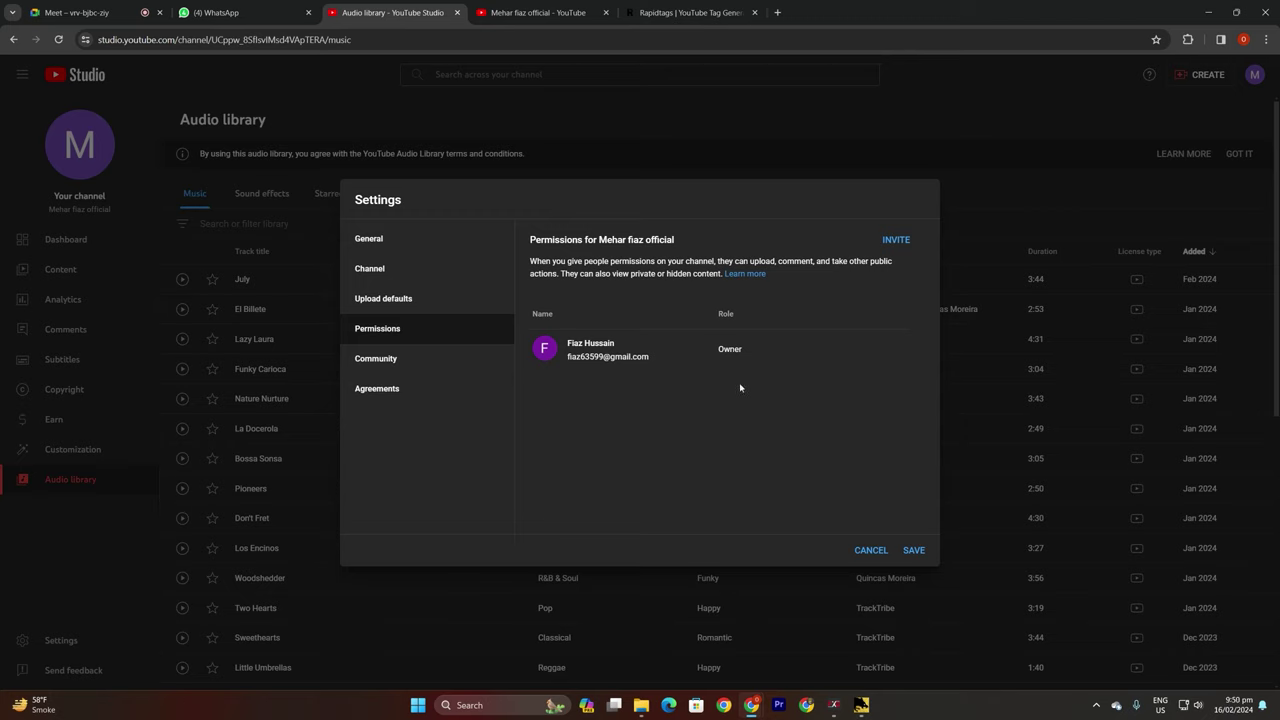
Review the community settings, covering the automated filters and the defaults for channel comments and live chat messages.
click(418, 363)
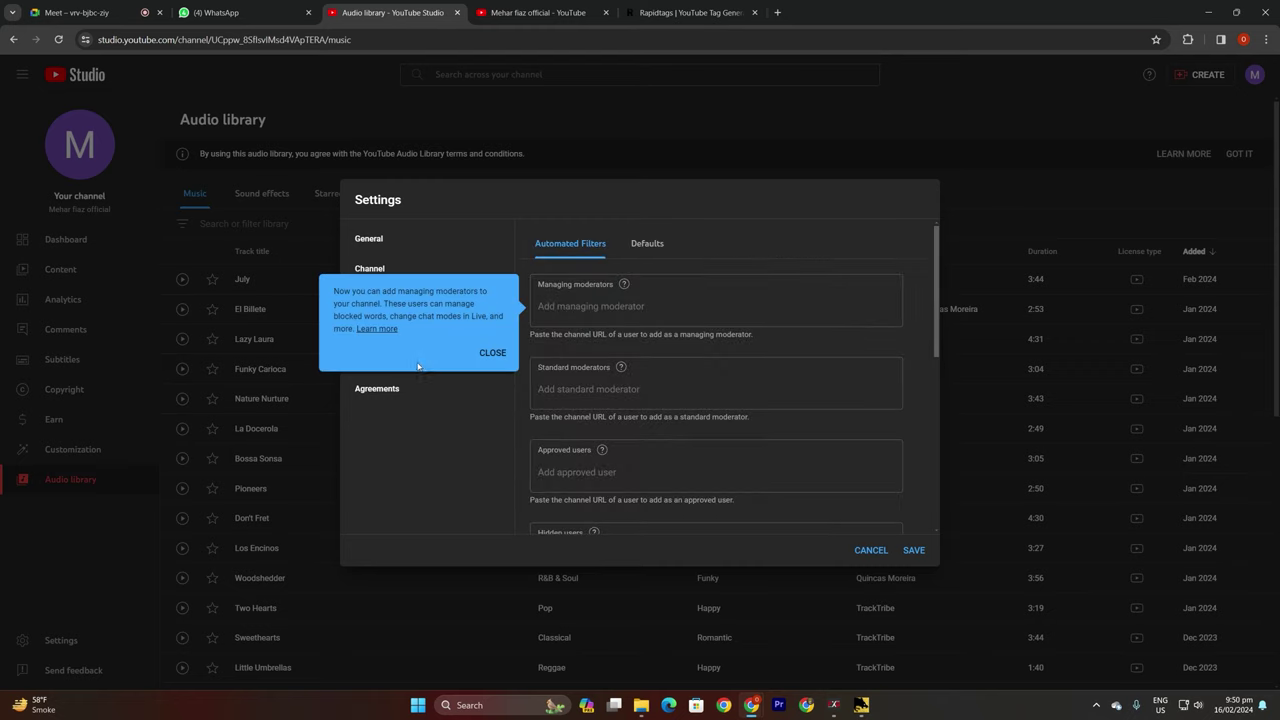
scroll(700, 400, down, 6)
click(652, 245)
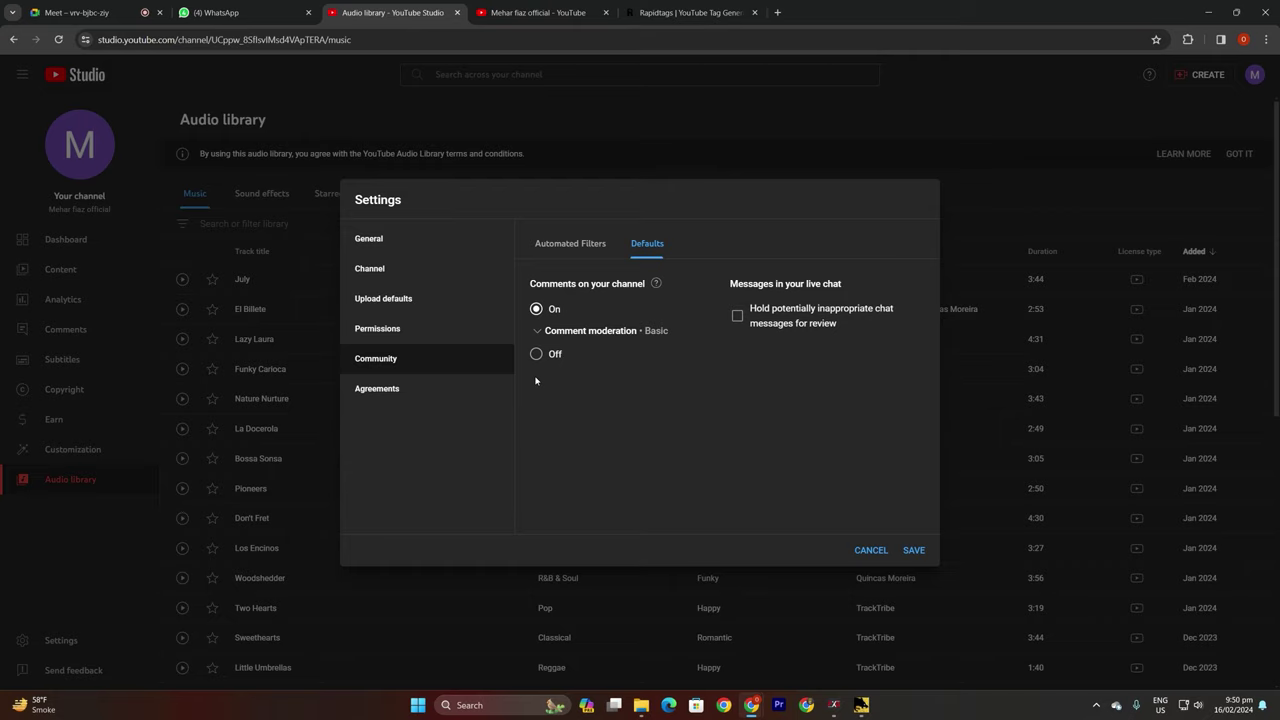
View the agreements section of the settings and read its linked help article on where to find agreements.
click(428, 390)
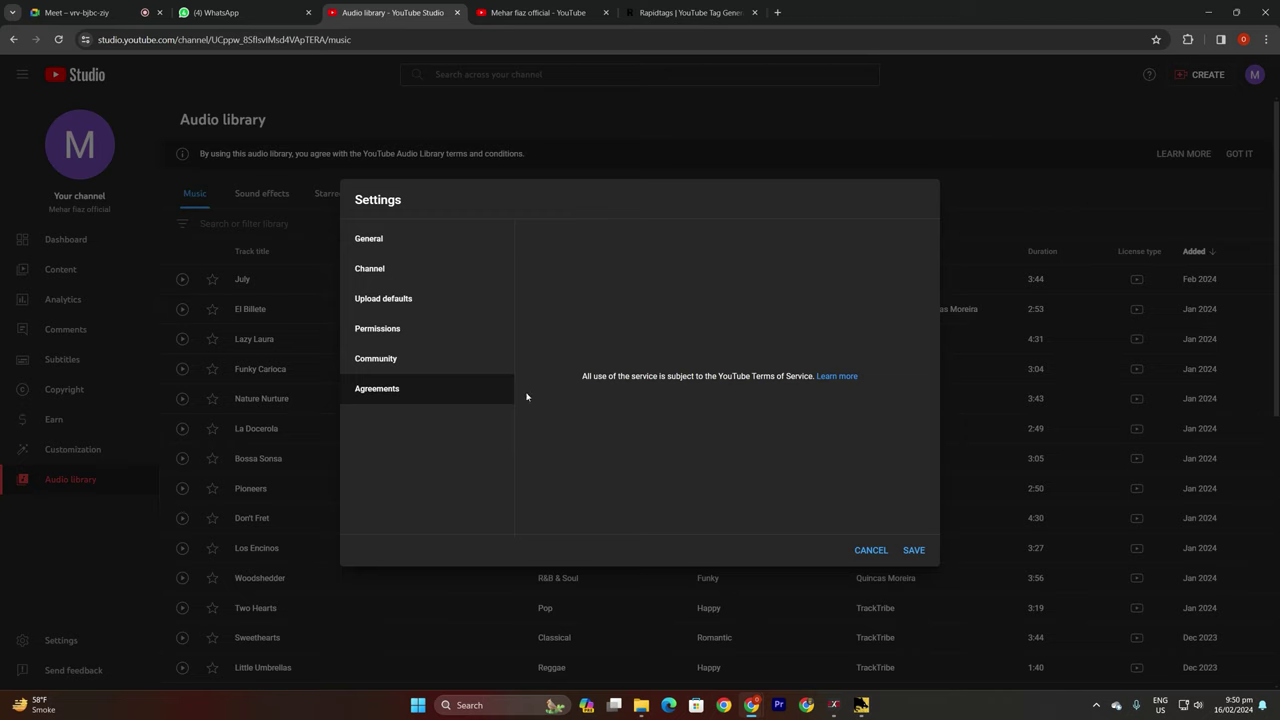
click(845, 376)
scroll(178, 328, down, 1)
scroll(178, 328, down, 2)
scroll(111, 182, up, 3)
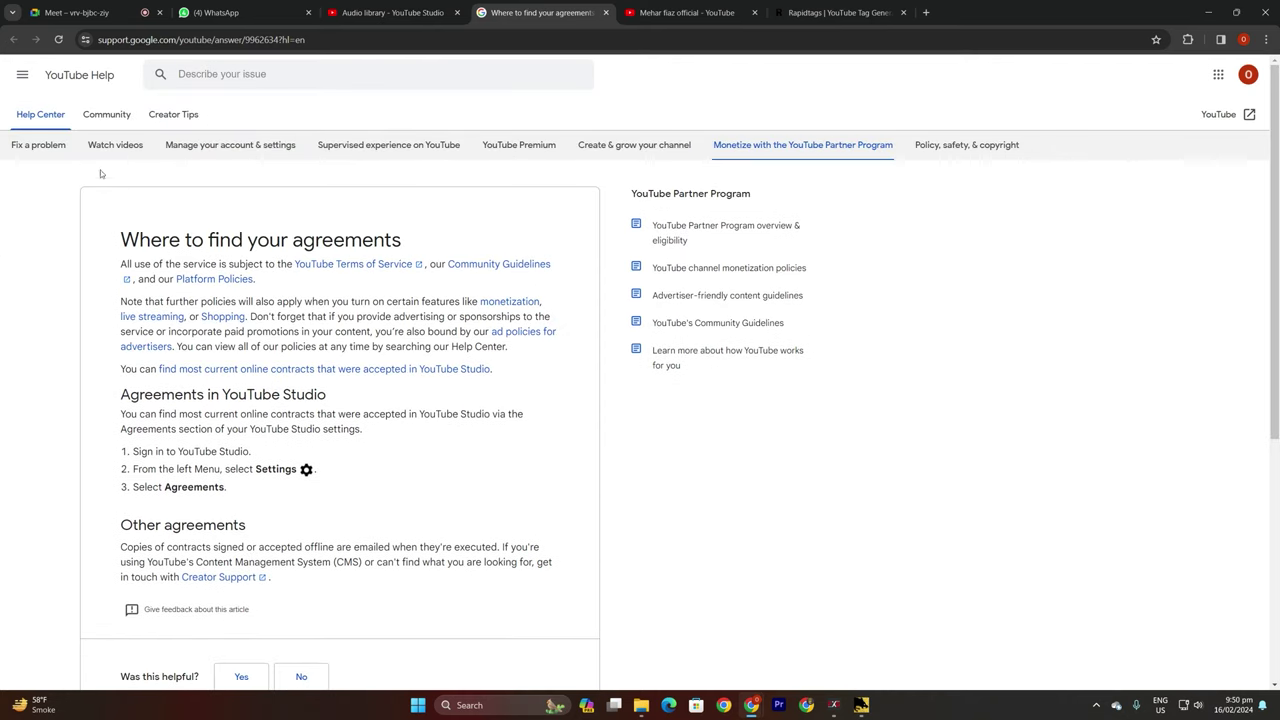
Browse the YouTube Help Community and Creator Tips pages and open the YouTube Partner Program help topic.
click(104, 117)
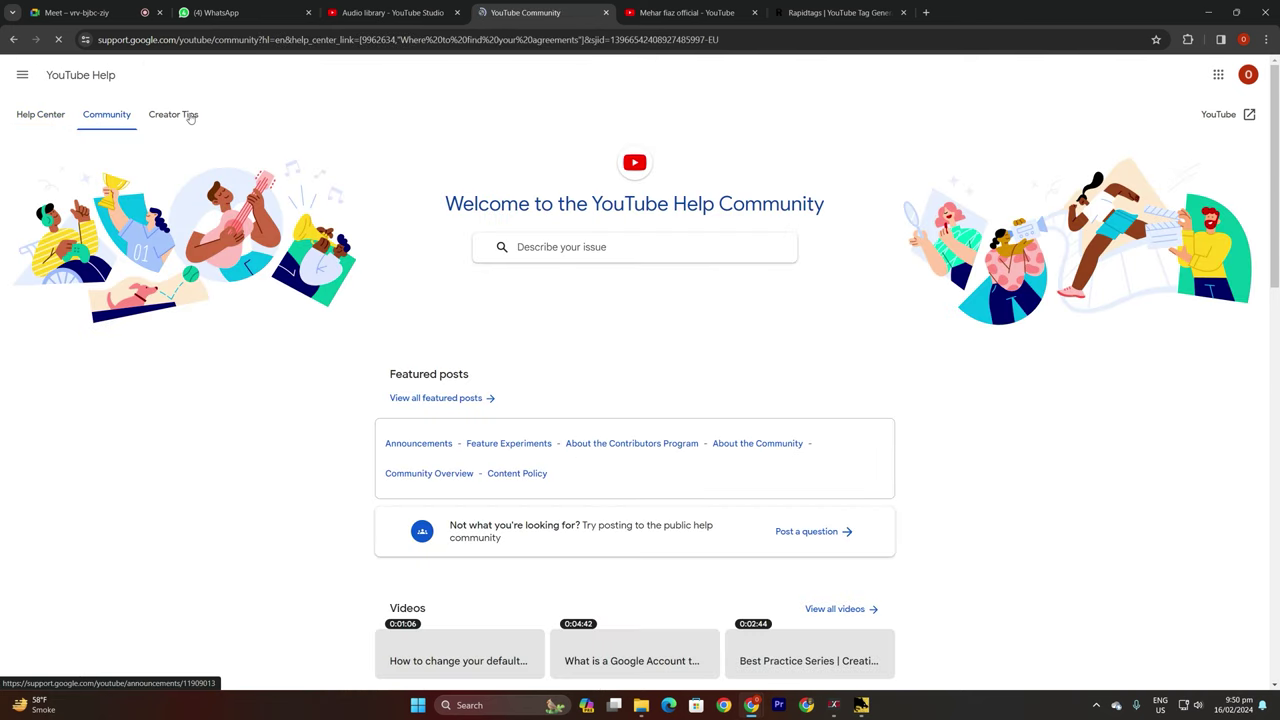
click(175, 116)
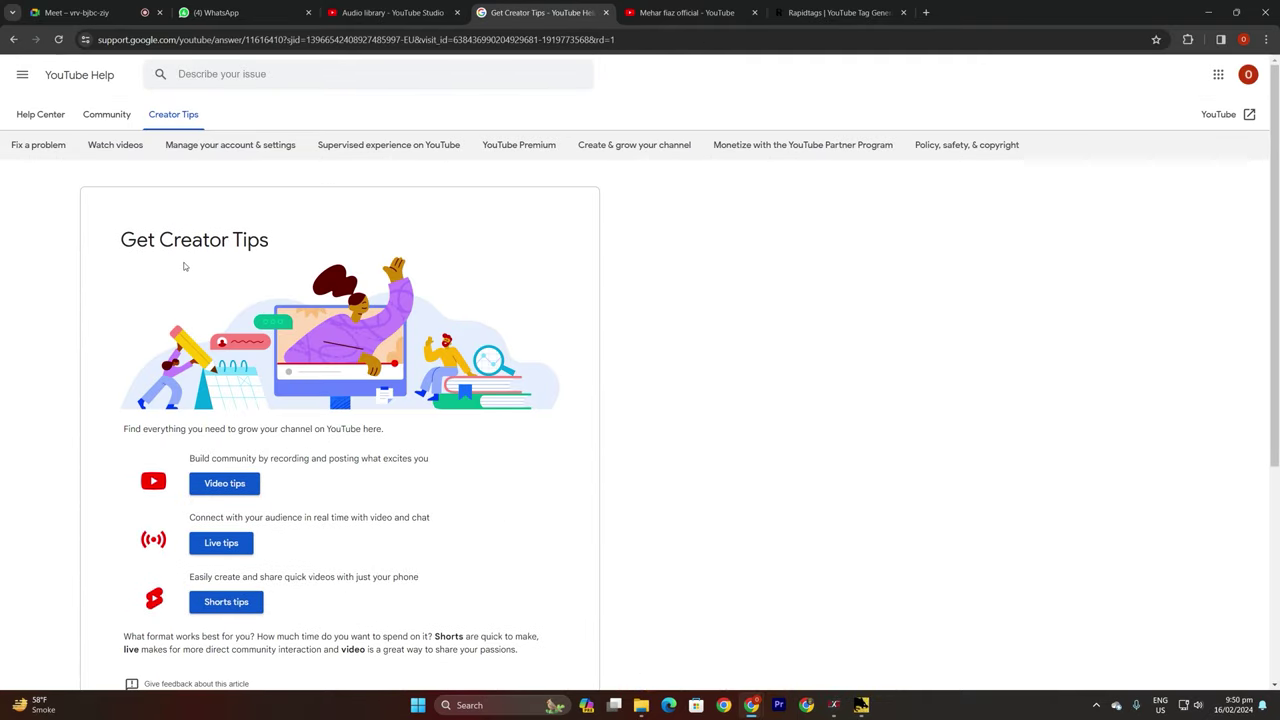
mouse_move(760, 146)
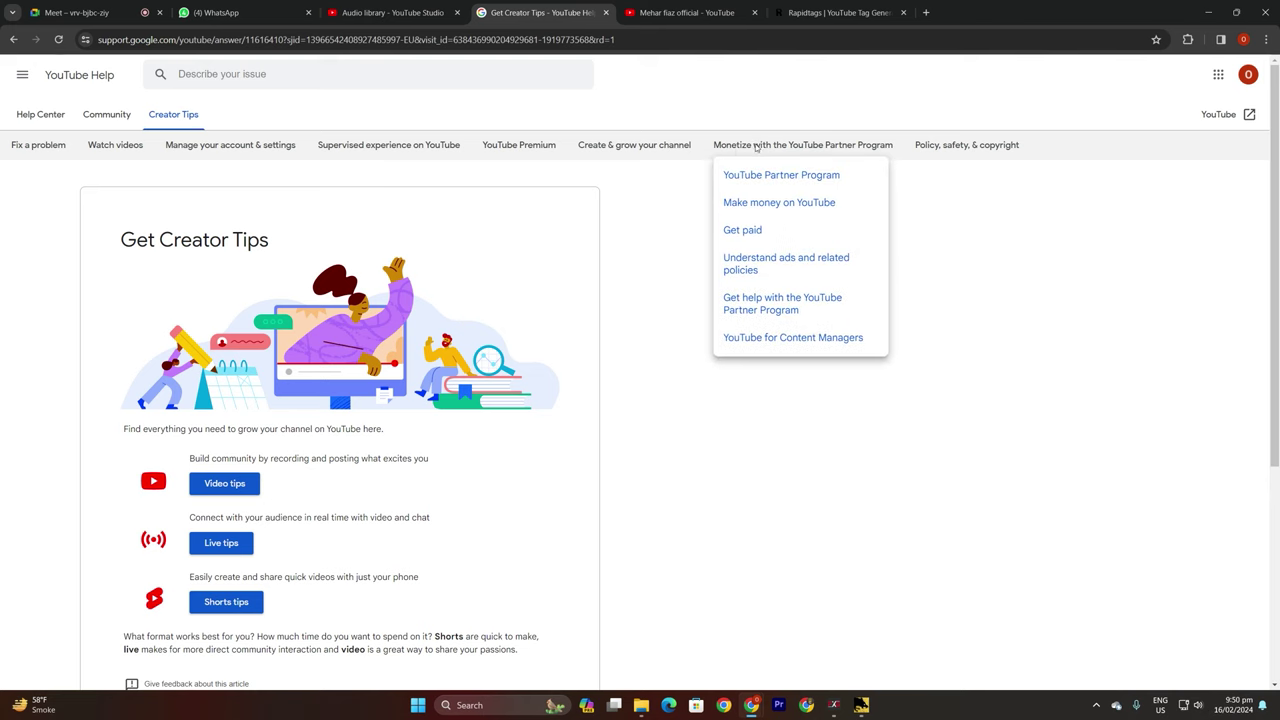
click(751, 177)
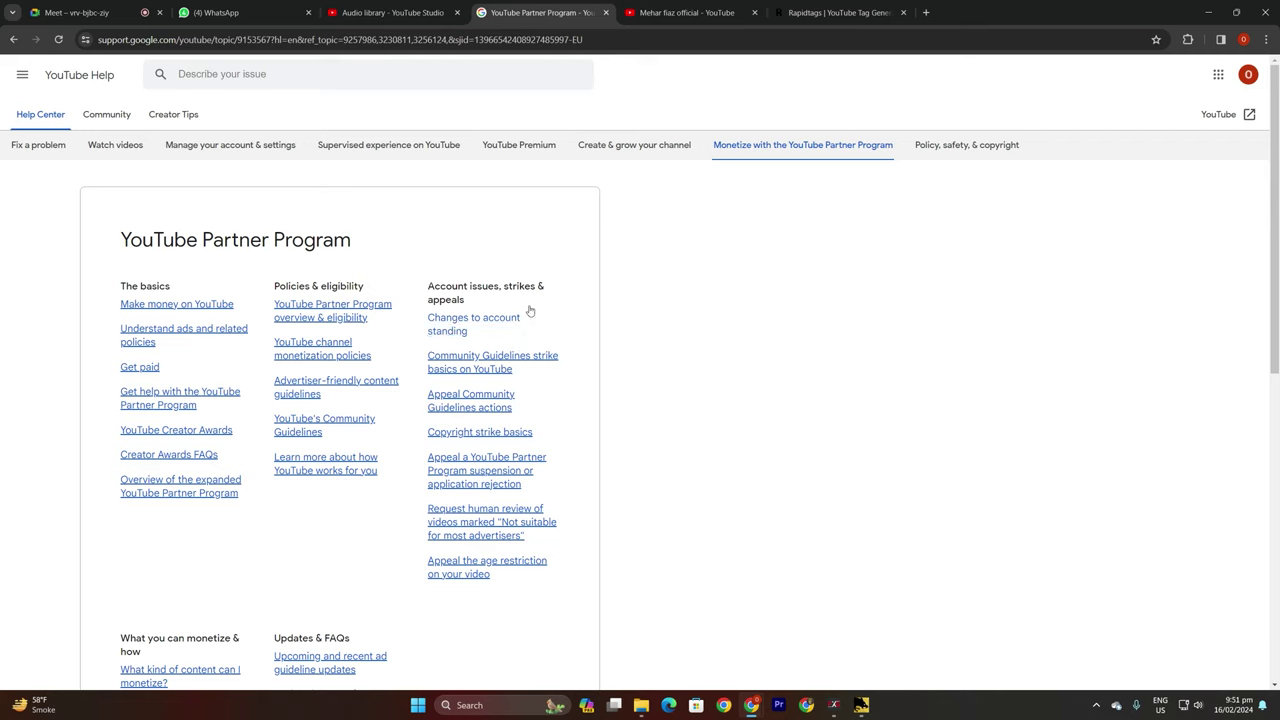
click(388, 12)
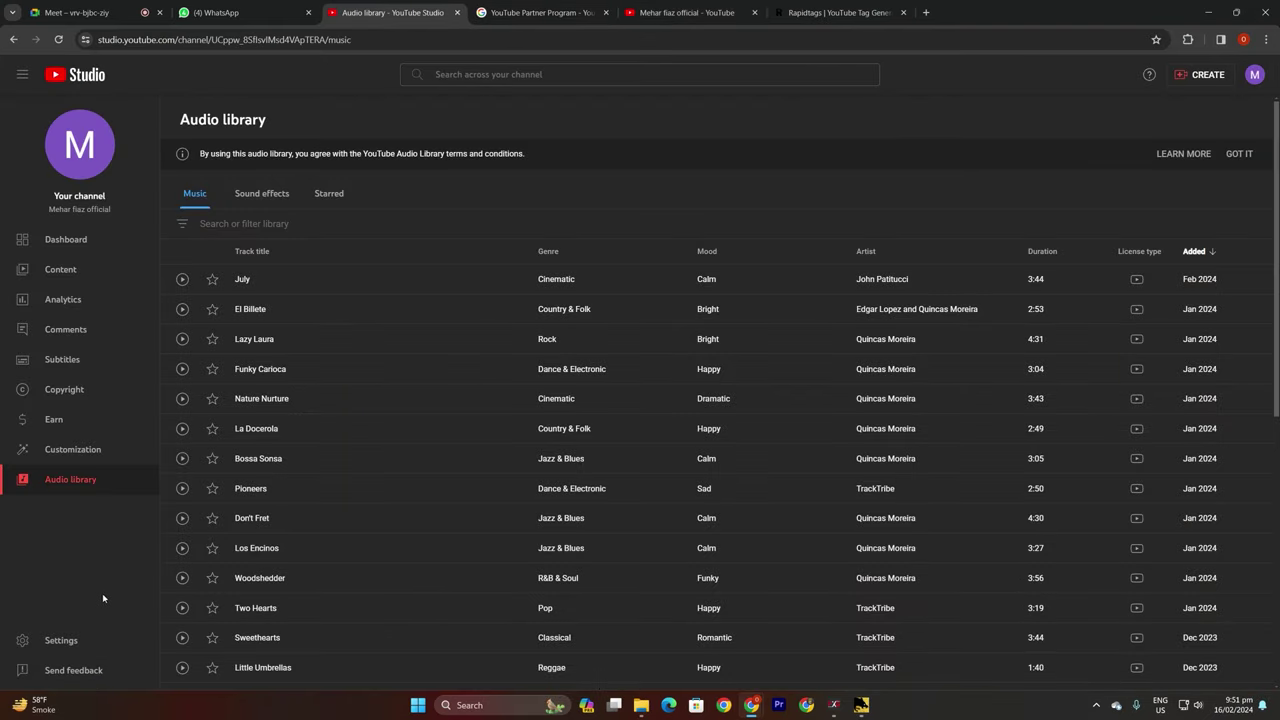
click(540, 12)
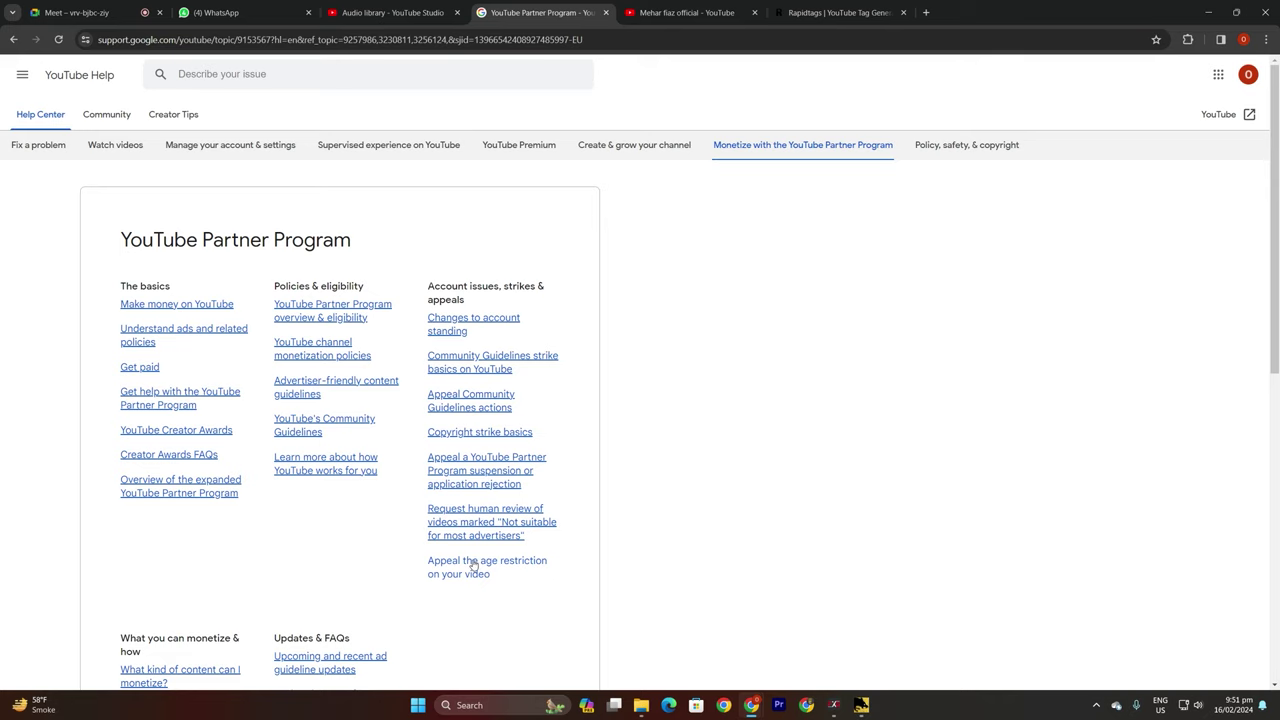